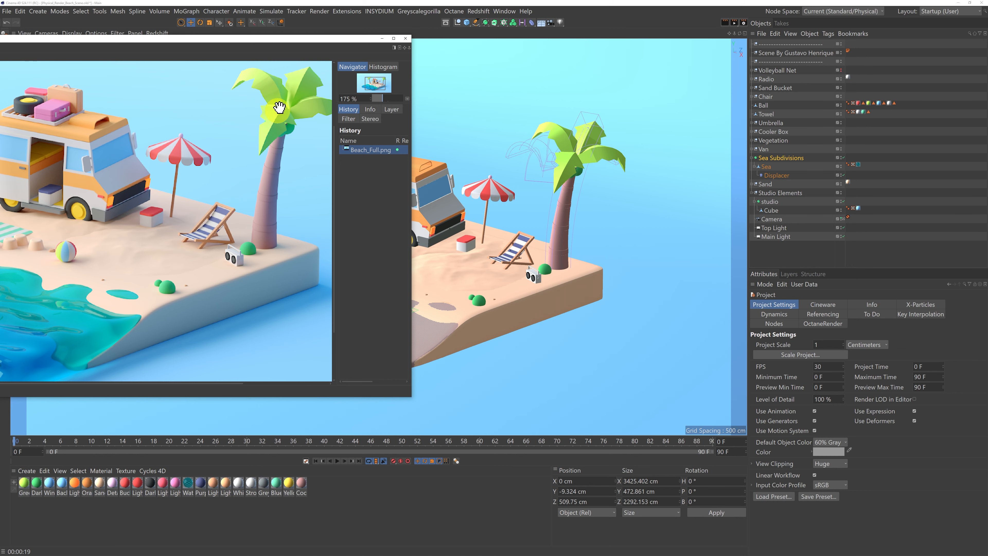
Move the rendered image window out of the way and make the Volleyball Net visible in the scene.
drag(299, 39, 390, 35)
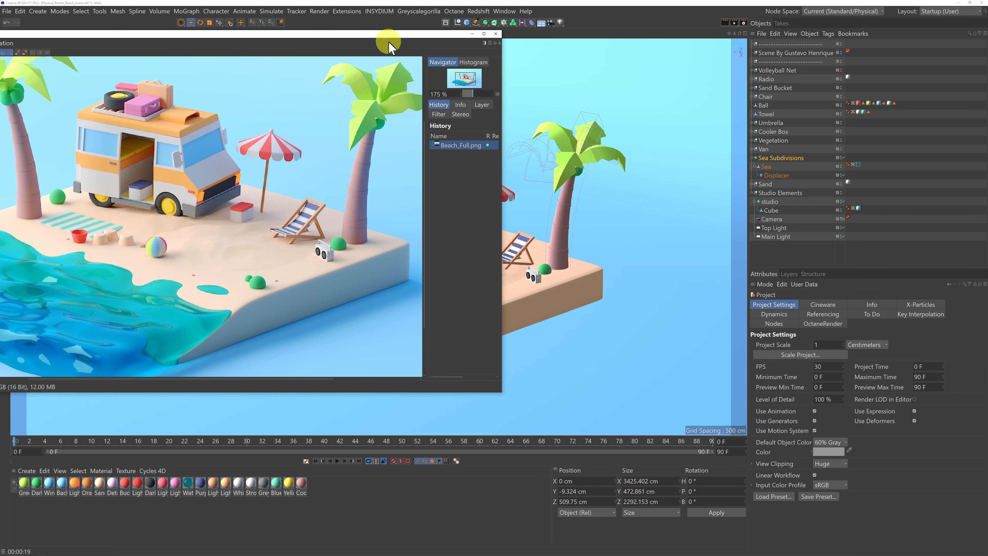
drag(391, 39, 637, 544)
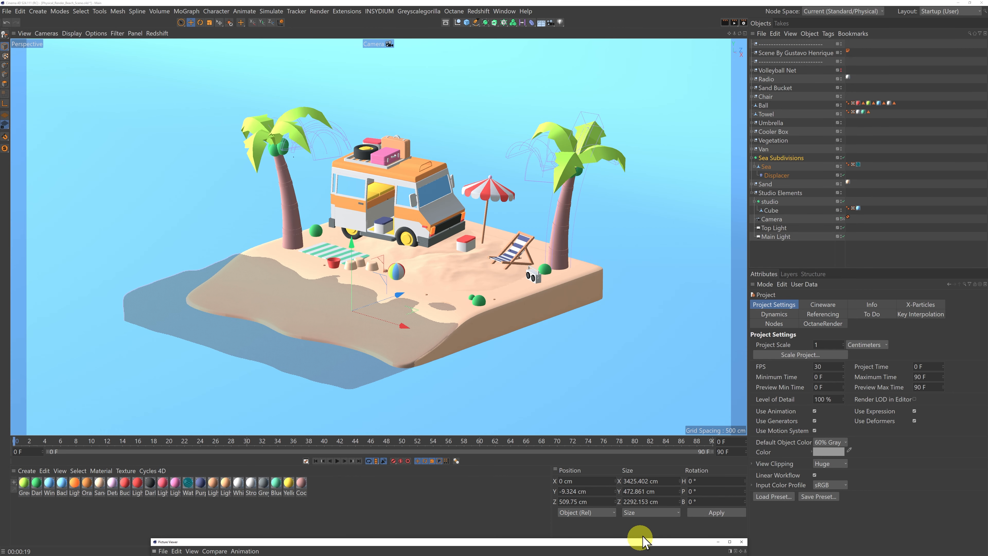
alt+click(840, 70)
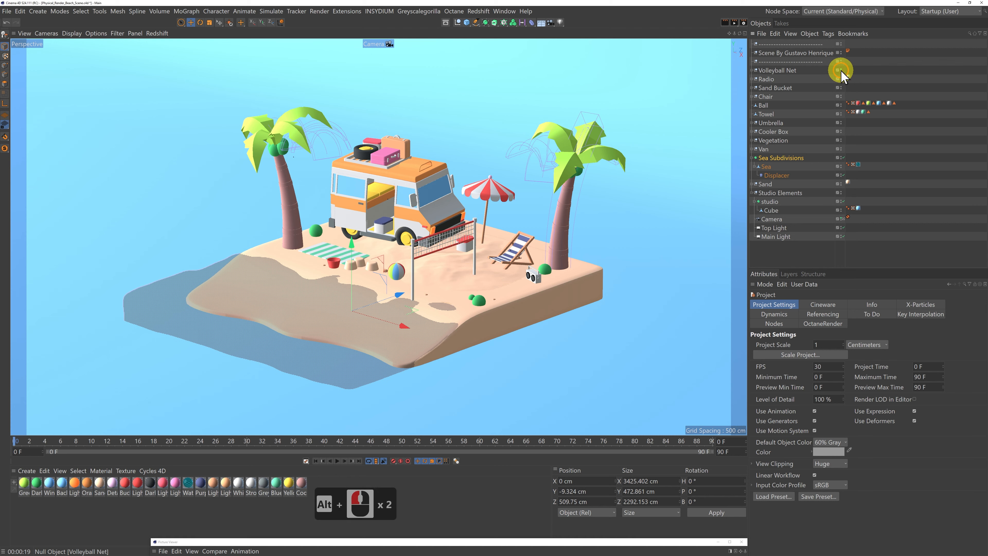
alt+click(840, 70)
alt+click(839, 70)
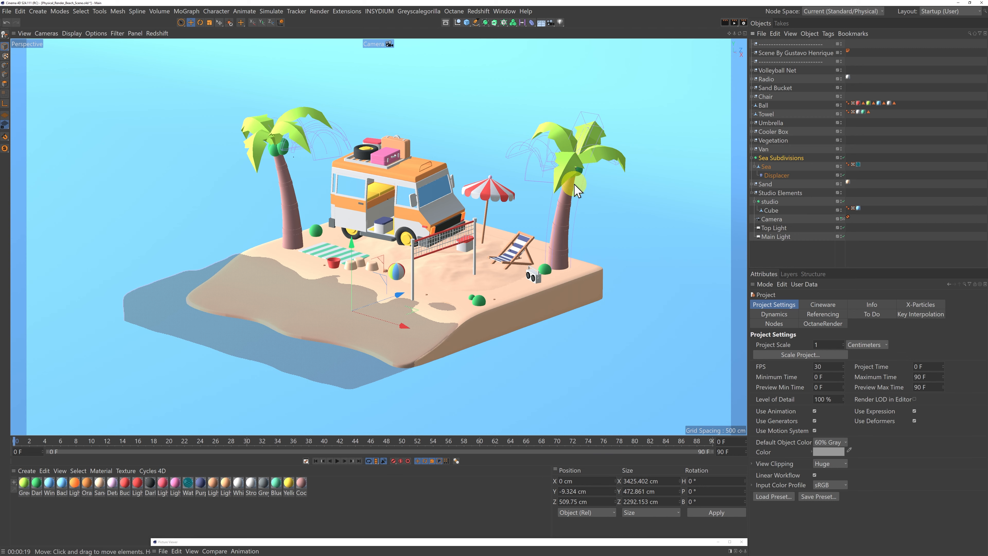
Start an Interactive Render Region around the volleyball net and compare it with the Beach_Full.png render.
click(735, 23)
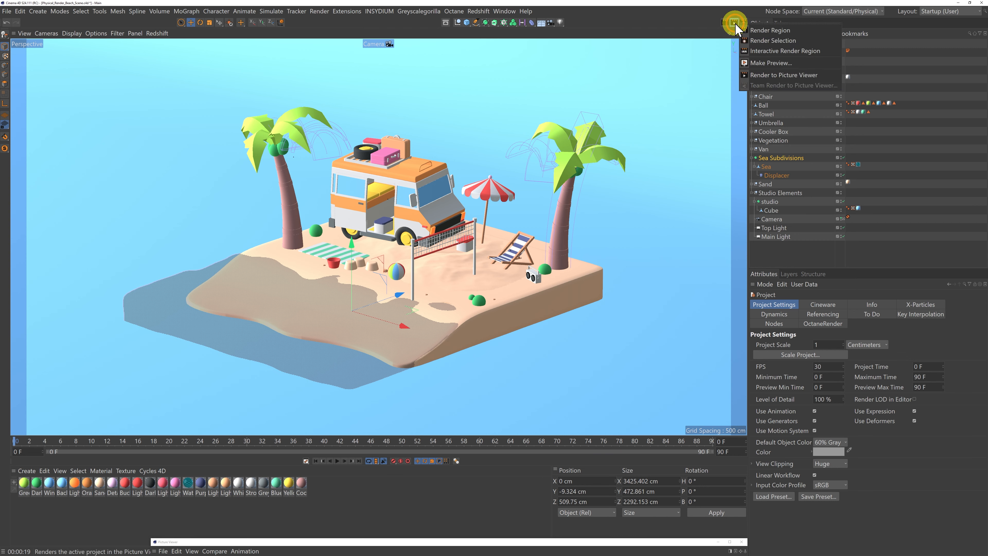
click(767, 52)
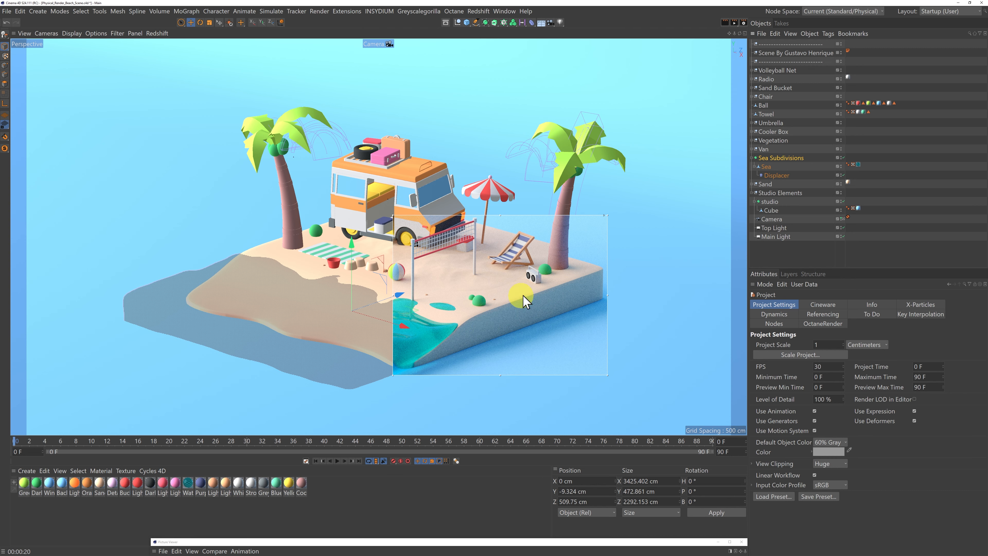
drag(644, 541, 293, 98)
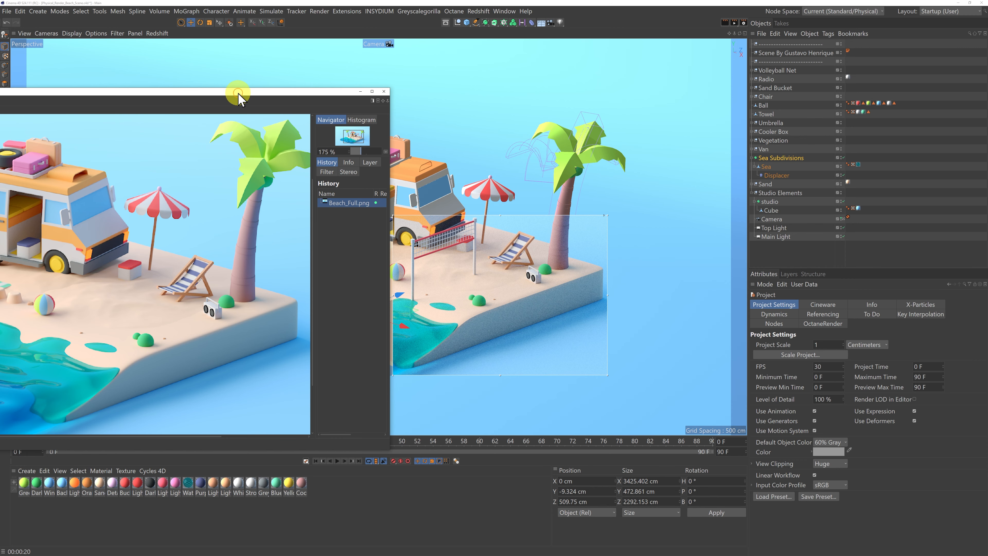
drag(238, 97, 557, 552)
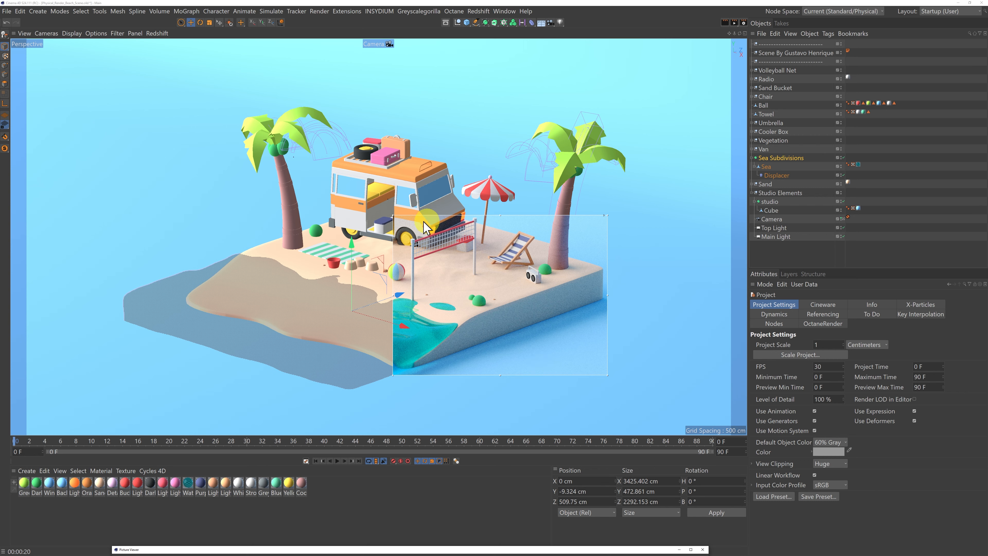
Enable Render Region in the render output settings by copying its borders from the interactive render region.
click(743, 24)
drag(749, 21, 199, 73)
drag(437, 170, 386, 173)
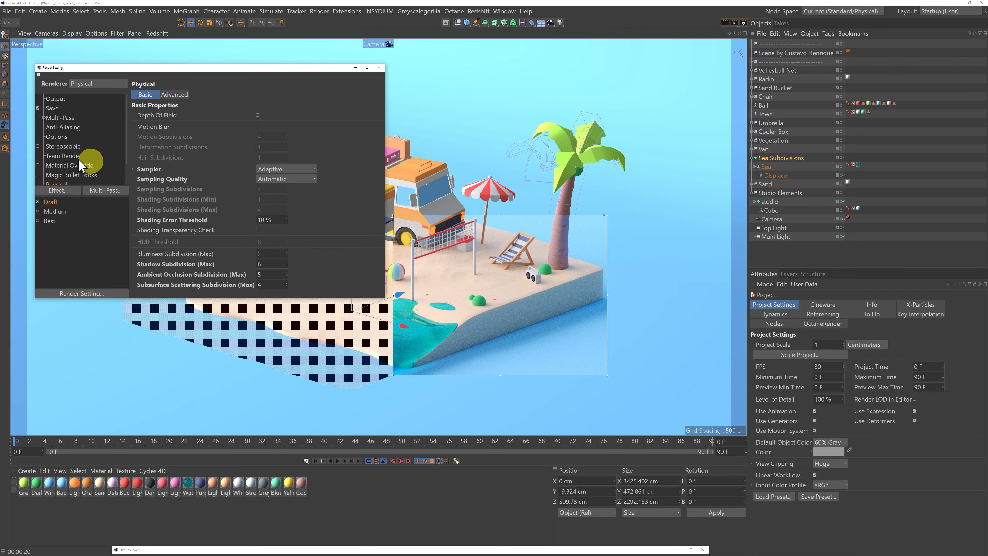
click(54, 100)
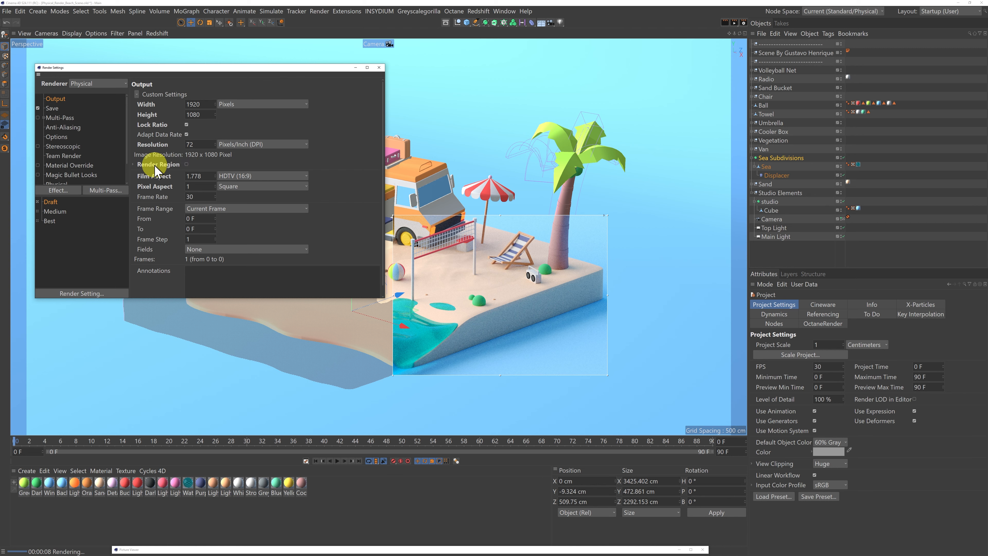
click(133, 165)
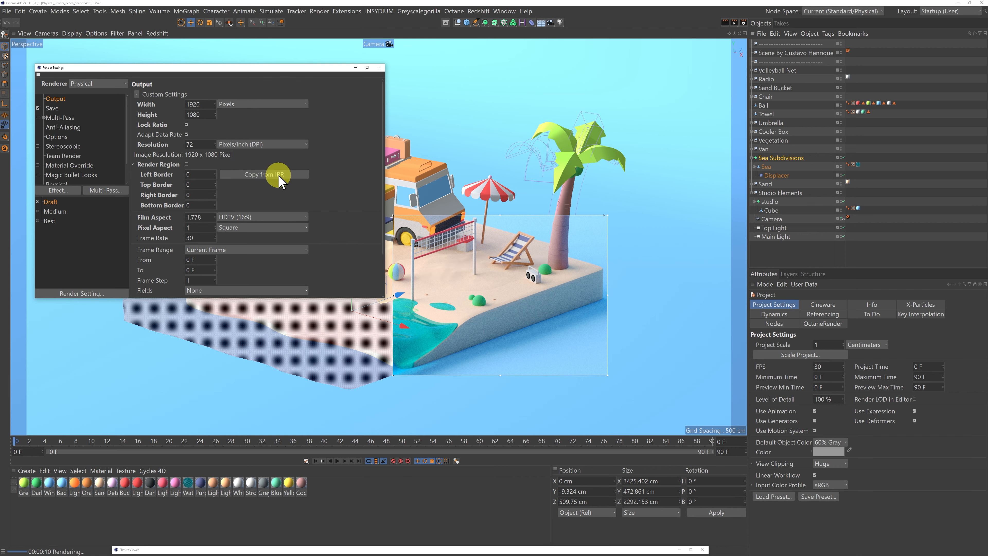
click(264, 175)
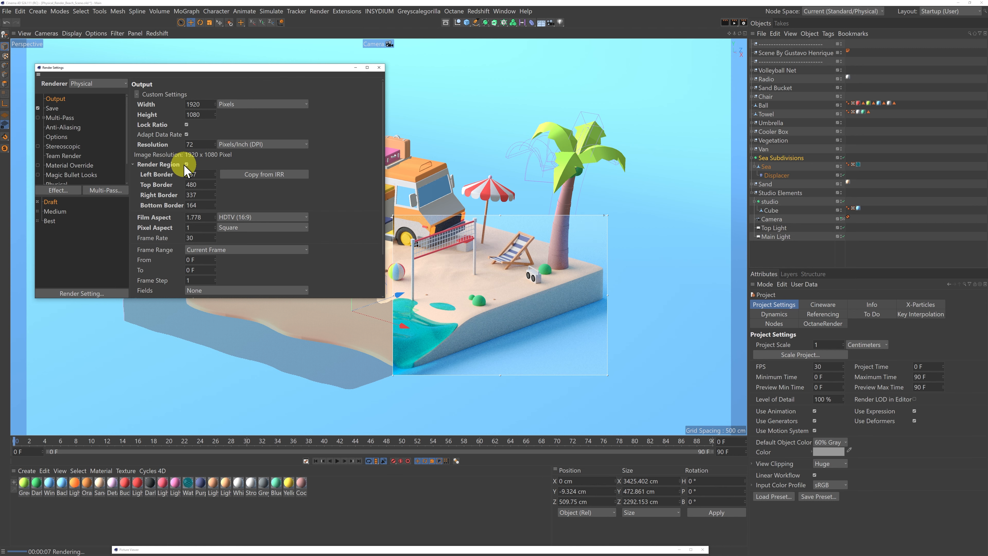
Review the image save options and the Physical renderer's sampling settings, and close the render settings.
click(53, 109)
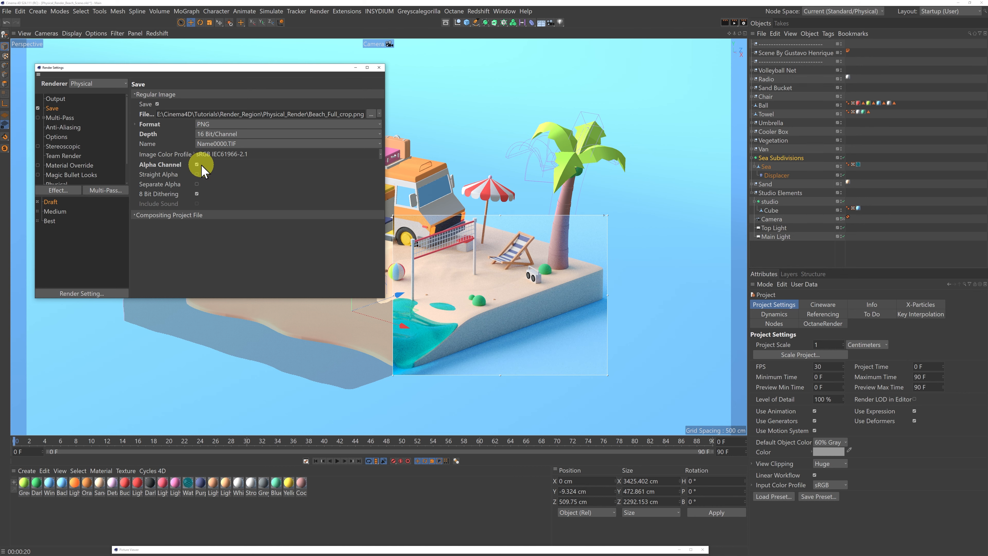
drag(215, 67, 274, 454)
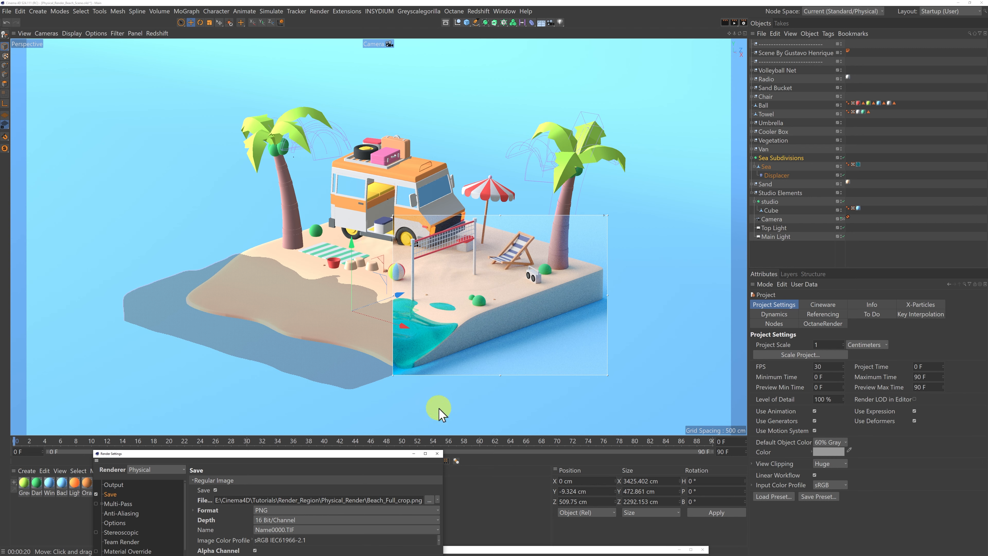
drag(366, 454, 325, 107)
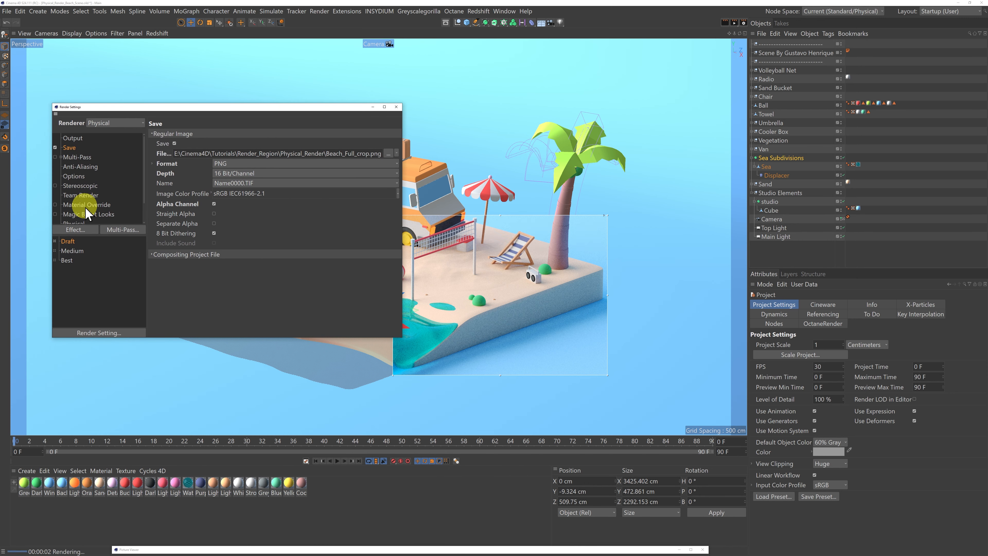
scroll(145, 210, down, 2)
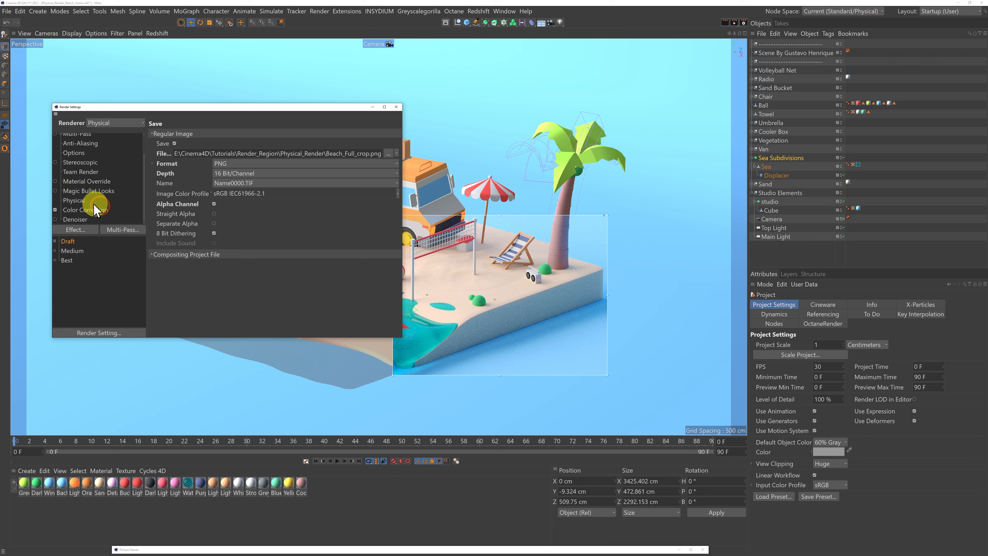
click(80, 200)
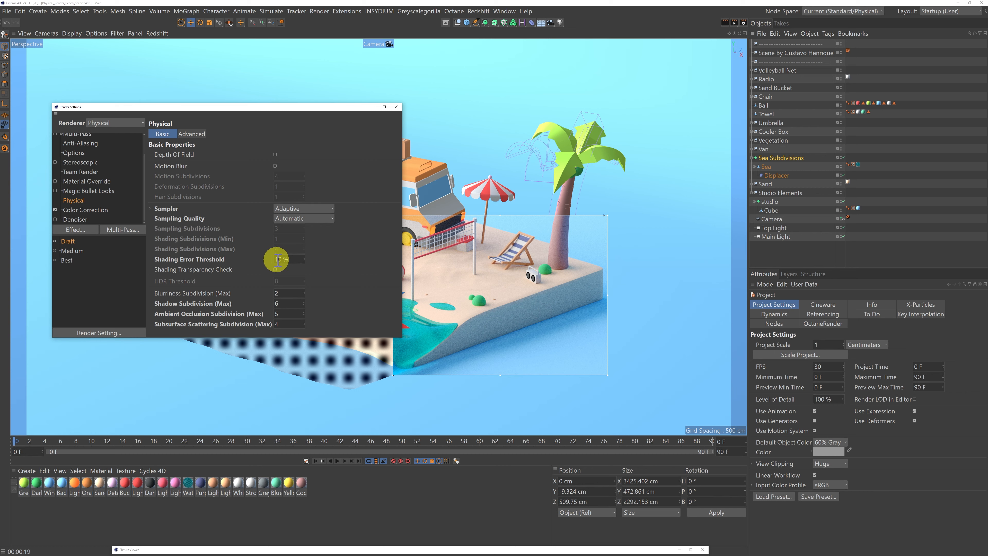
click(397, 107)
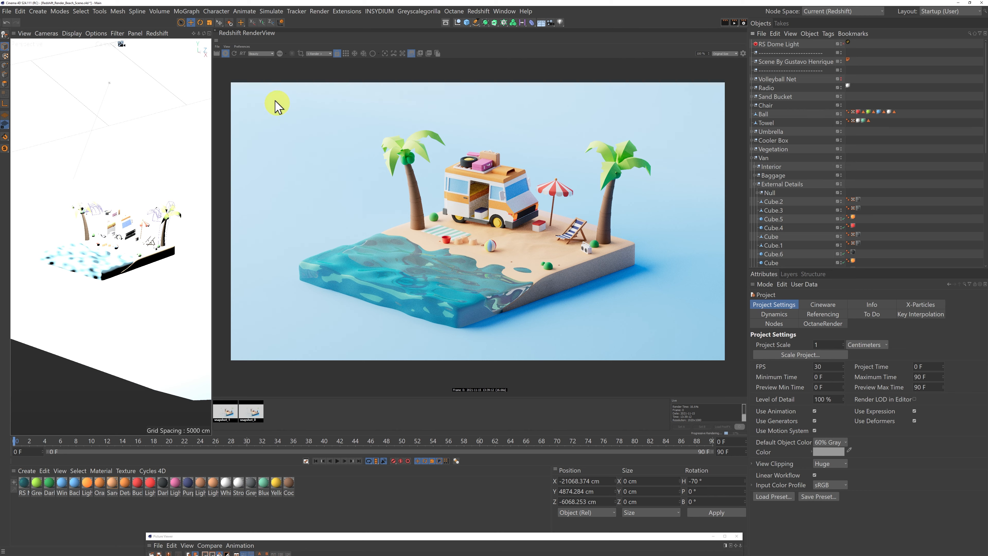
Make the Volleyball Net visible in the Redshift scene and preview it with a resized RenderView render region, turning the region off when done.
alt+click(841, 81)
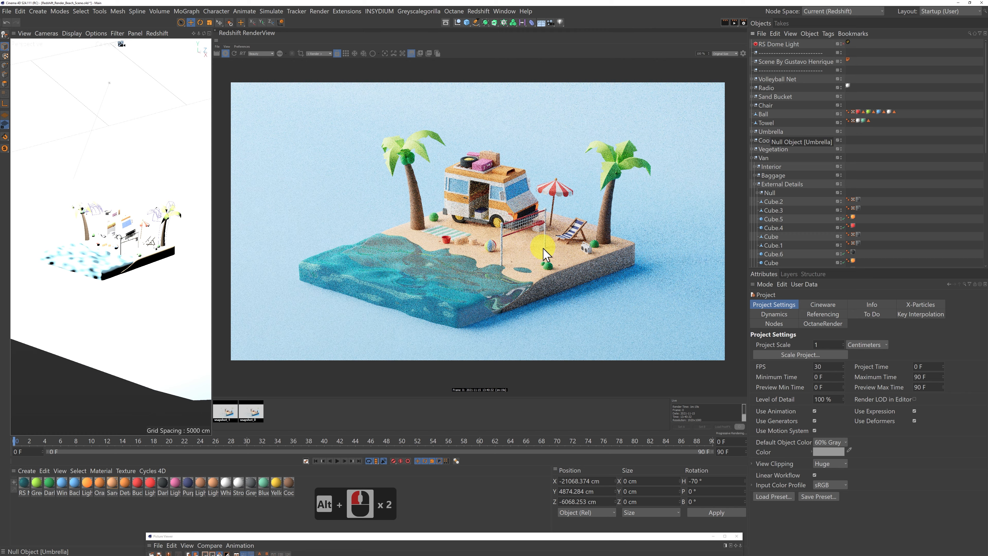
click(301, 54)
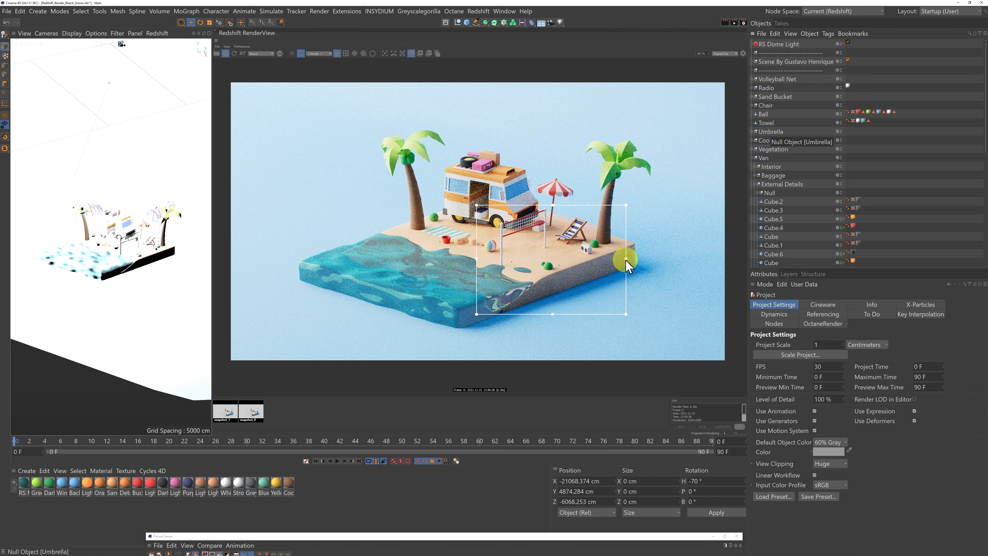
drag(630, 259, 640, 259)
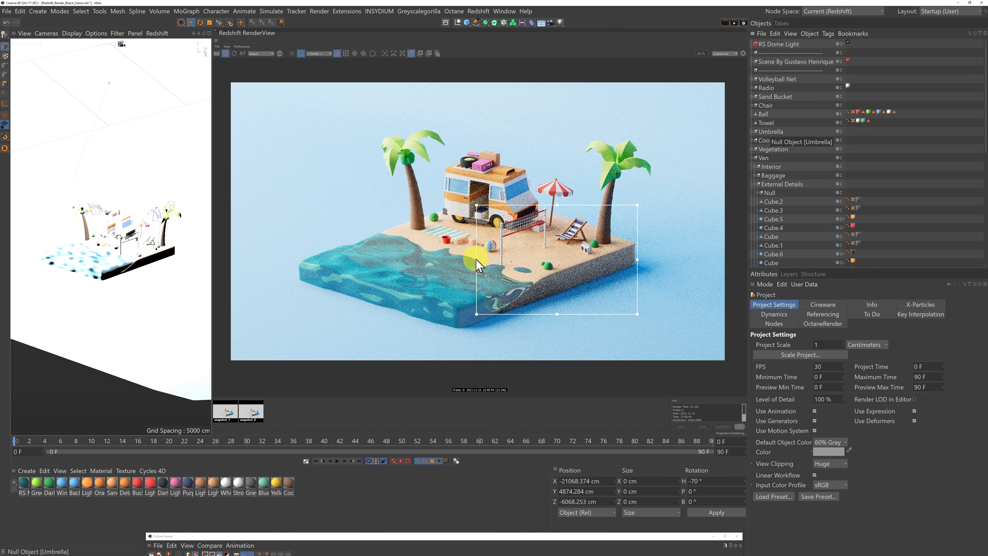
drag(479, 259, 490, 259)
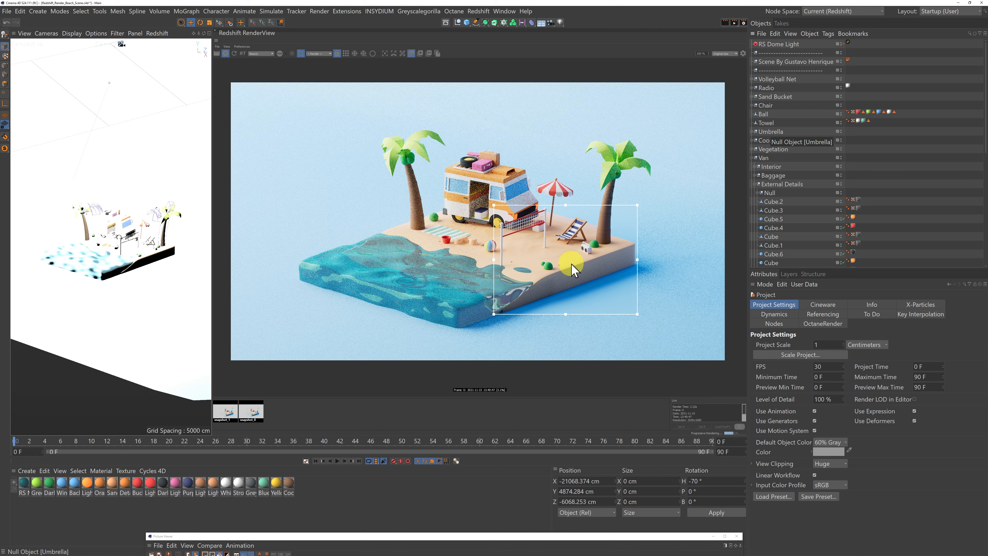
click(301, 55)
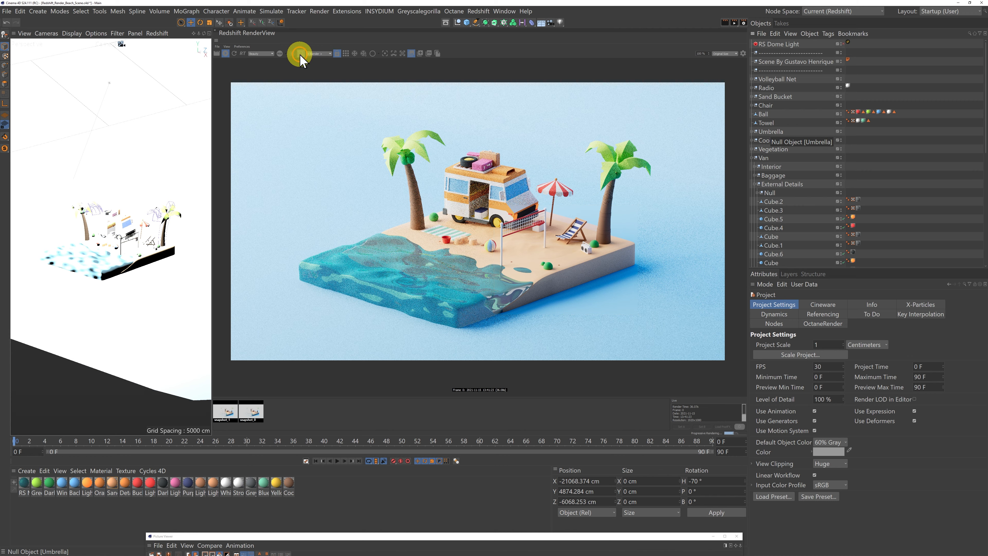
Compare the two RenderView snapshots of the cropped beach region, close up around the net, shadows and water.
click(224, 409)
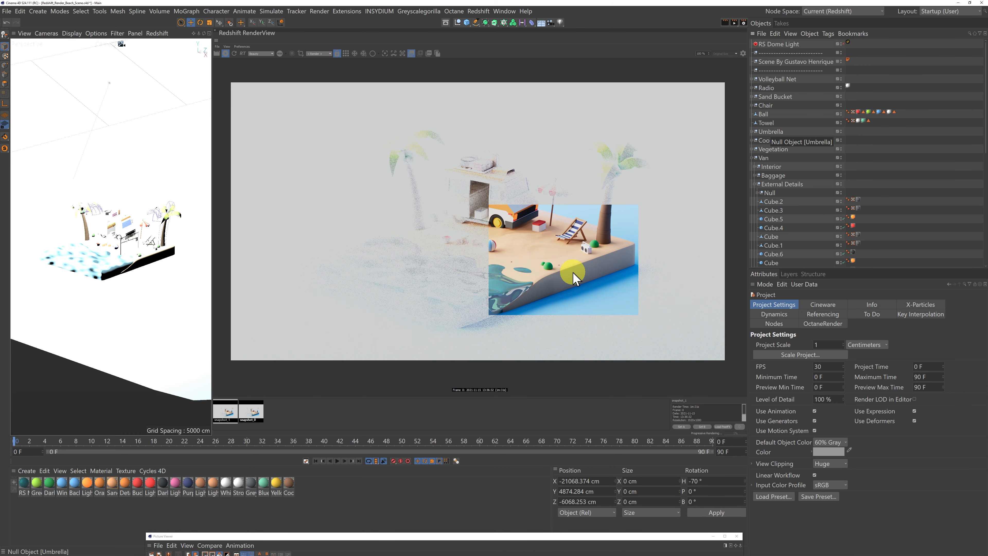
scroll(573, 275, up, 5)
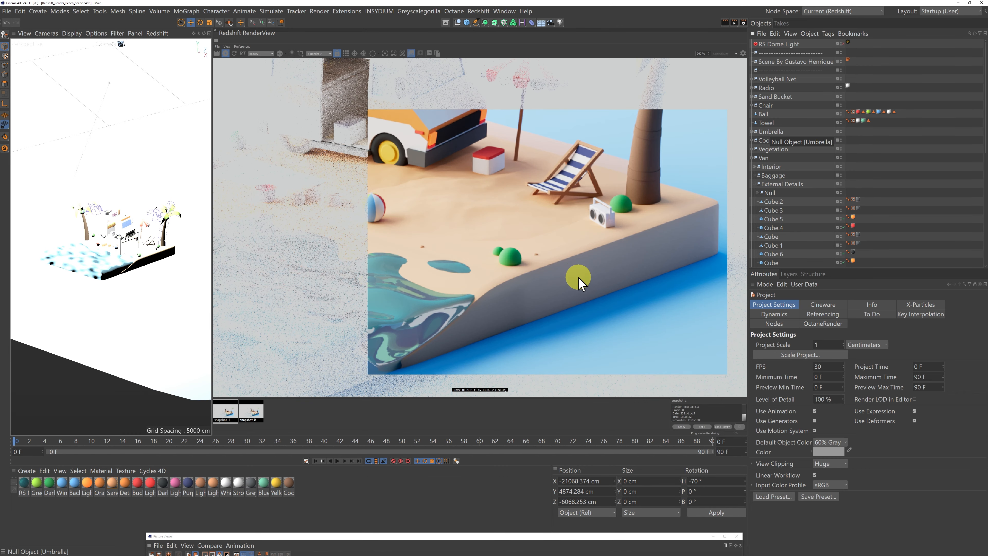
alt+drag(585, 279, 476, 265)
scroll(458, 264, up, 2)
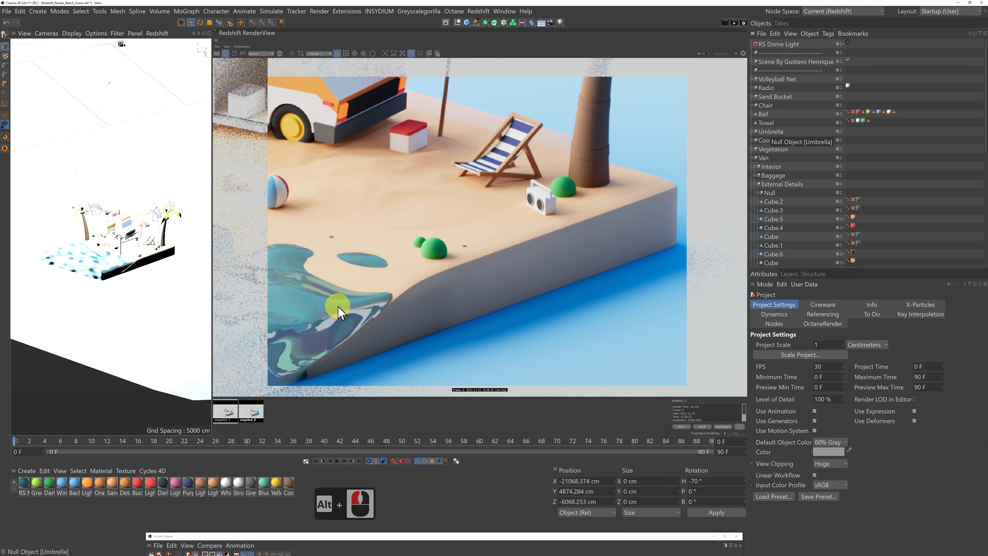
click(254, 411)
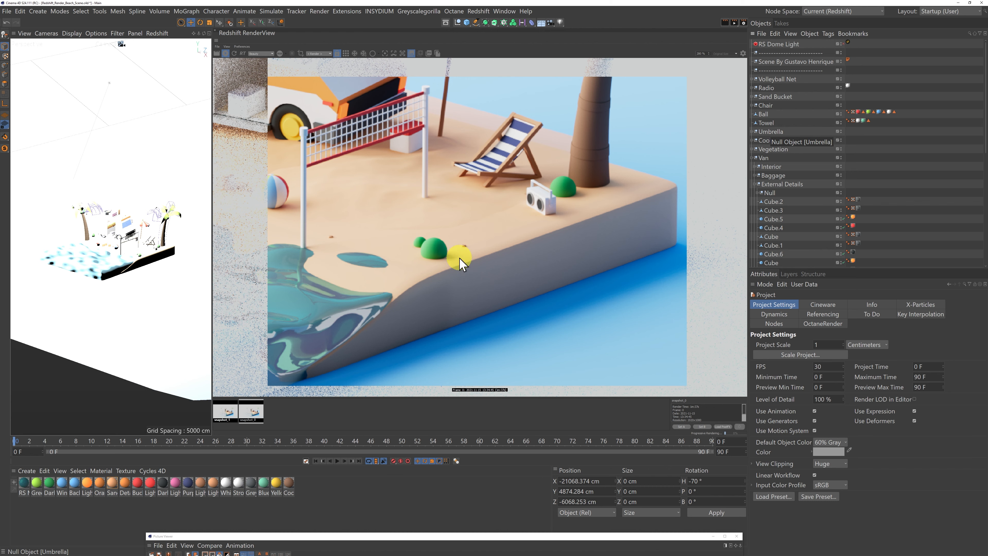
click(228, 414)
click(251, 416)
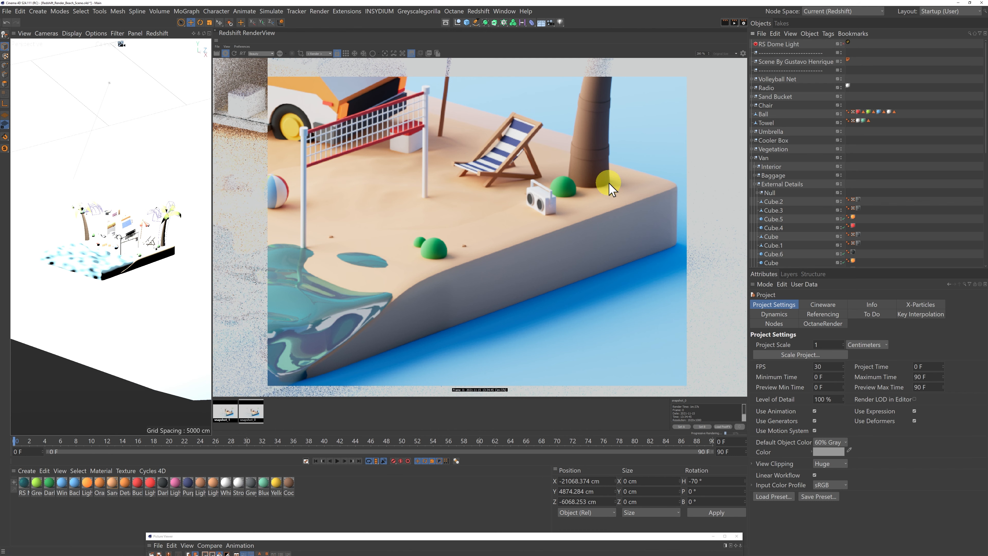
click(229, 413)
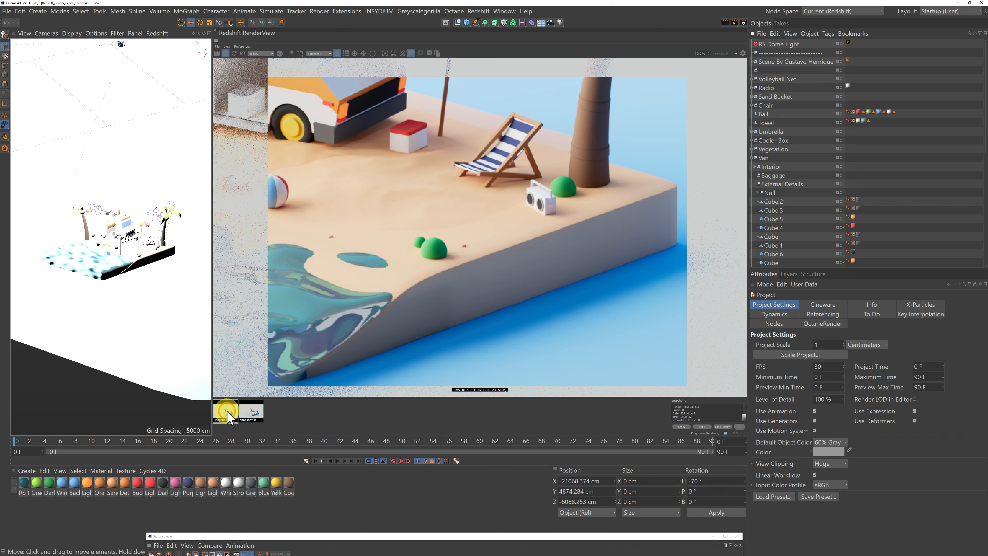
click(253, 413)
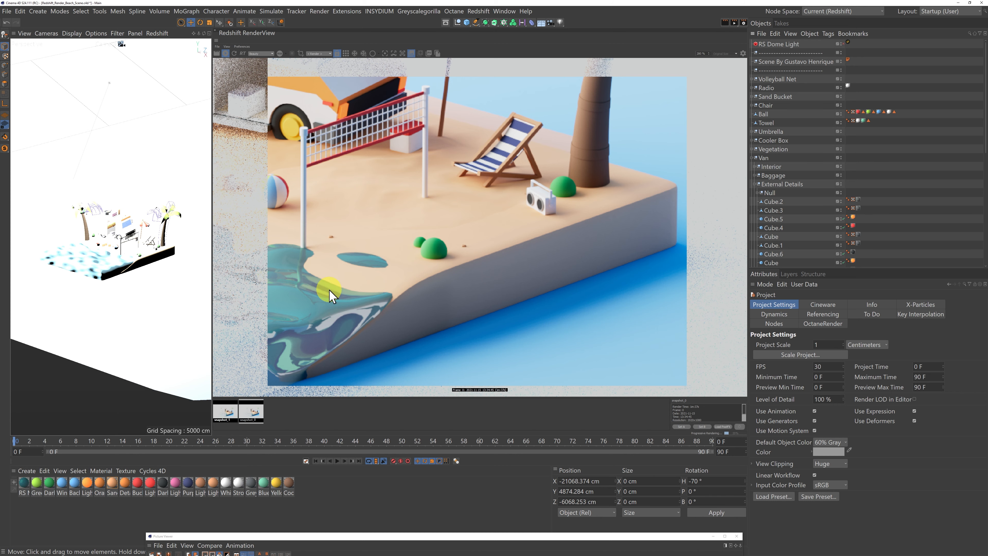
scroll(330, 296, down, 6)
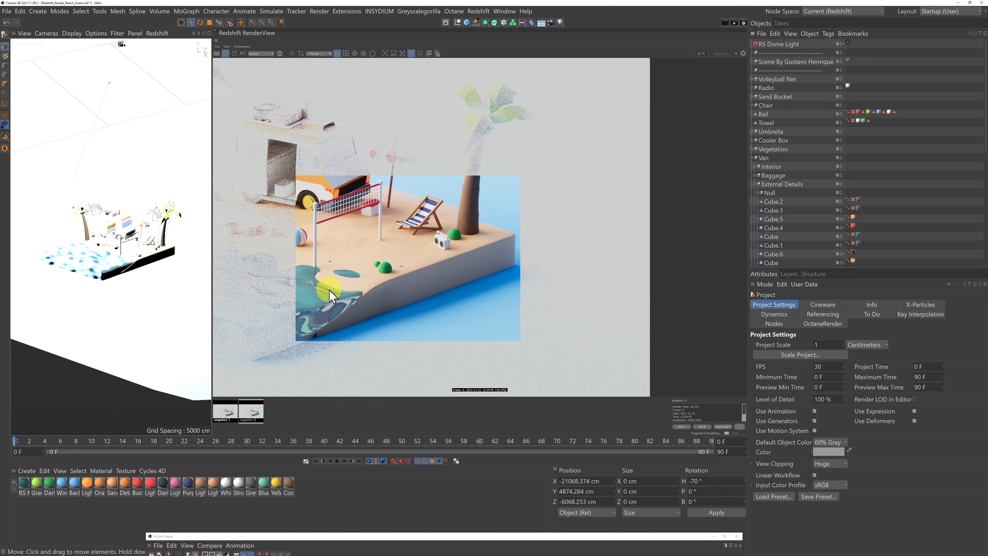
middle_drag(354, 262, 514, 250)
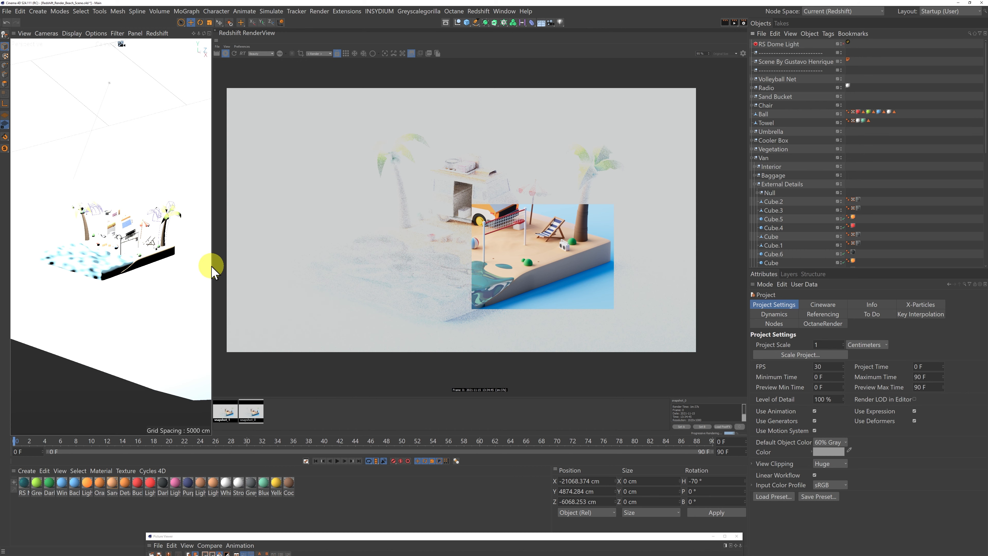
Widen the perspective viewport, bring the render's cropped region into view, and turn off both RS Area Lights.
drag(211, 266, 523, 259)
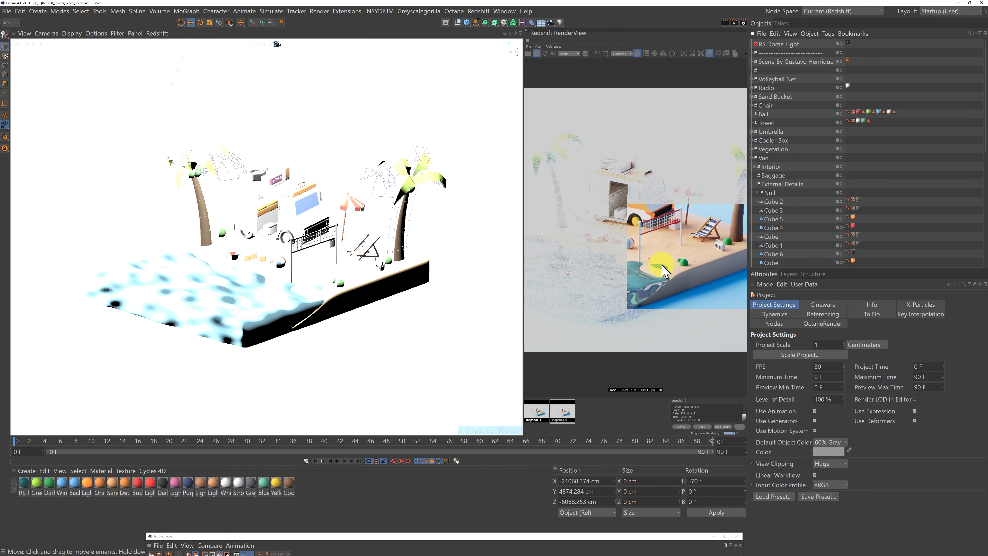
drag(663, 266, 629, 200)
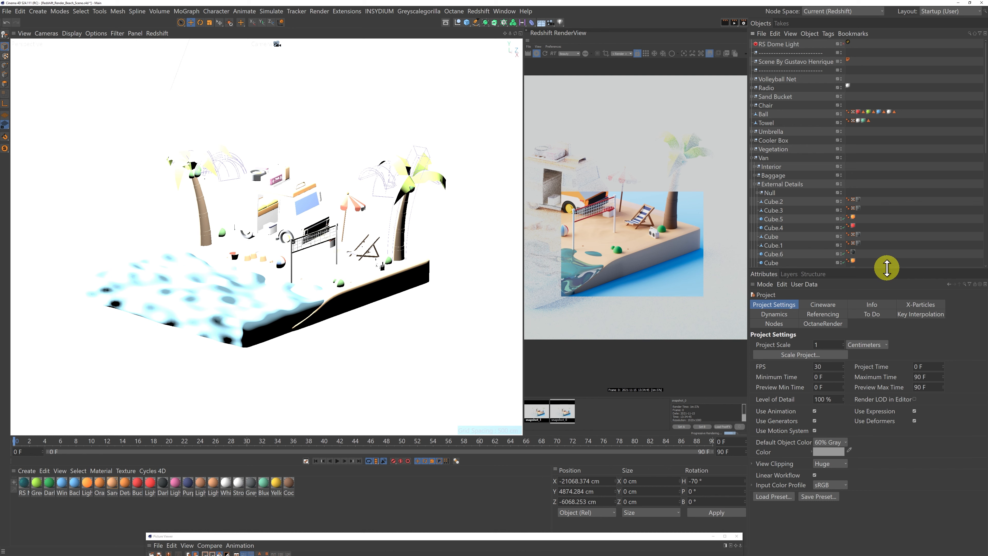
scroll(893, 237, down, 5)
scroll(894, 234, down, 5)
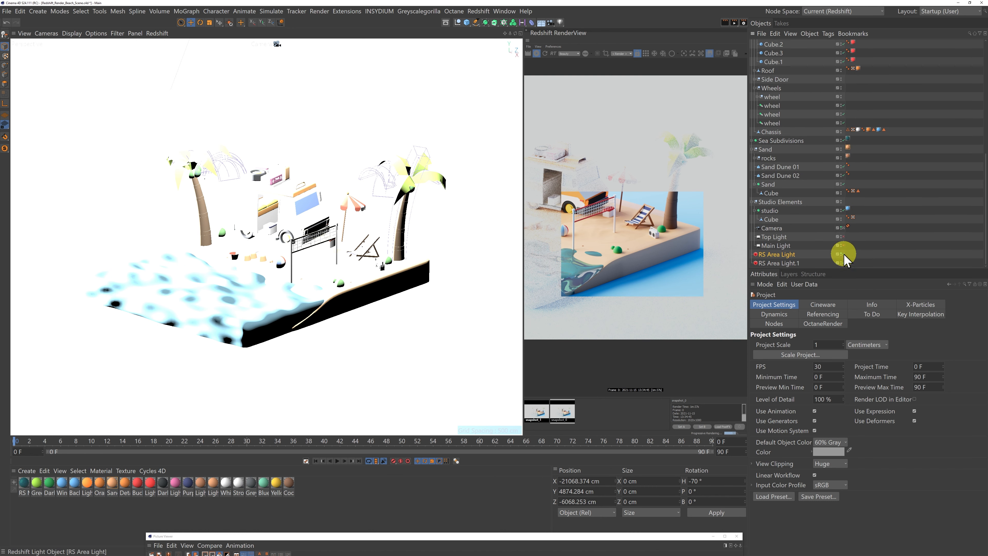
click(843, 263)
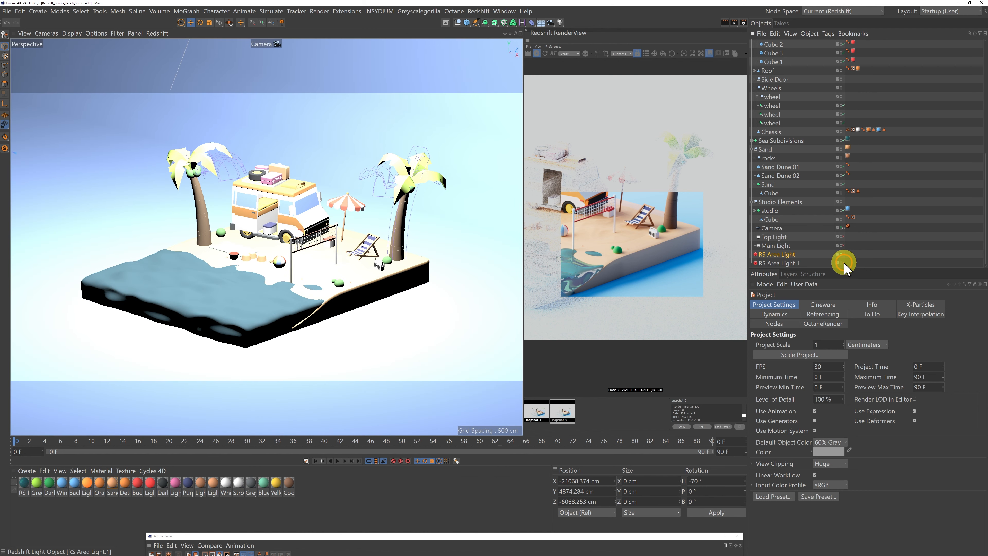
click(841, 263)
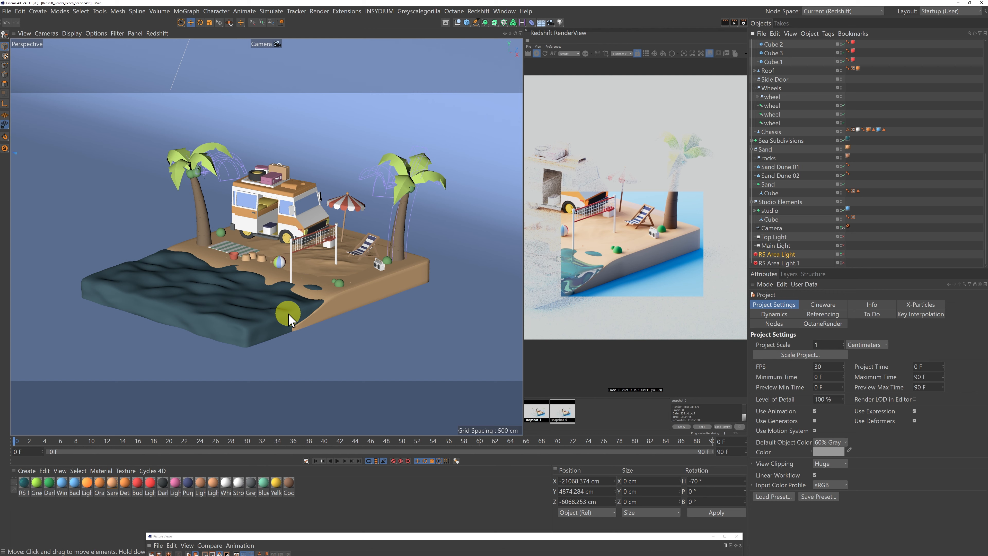
Switch the renderer to Standard in the render settings and move the settings window clear of the viewport.
click(743, 22)
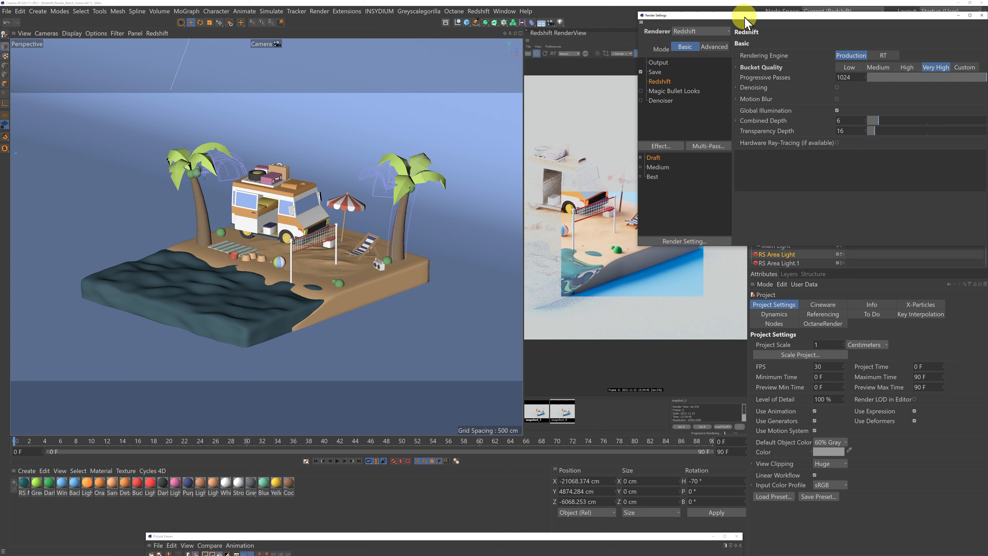
drag(744, 16, 655, 208)
click(604, 223)
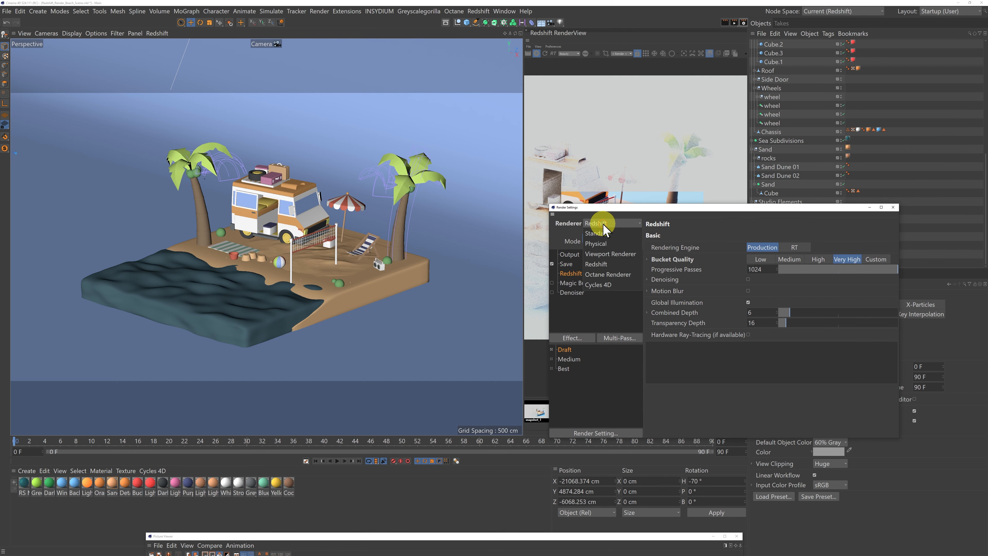
click(600, 234)
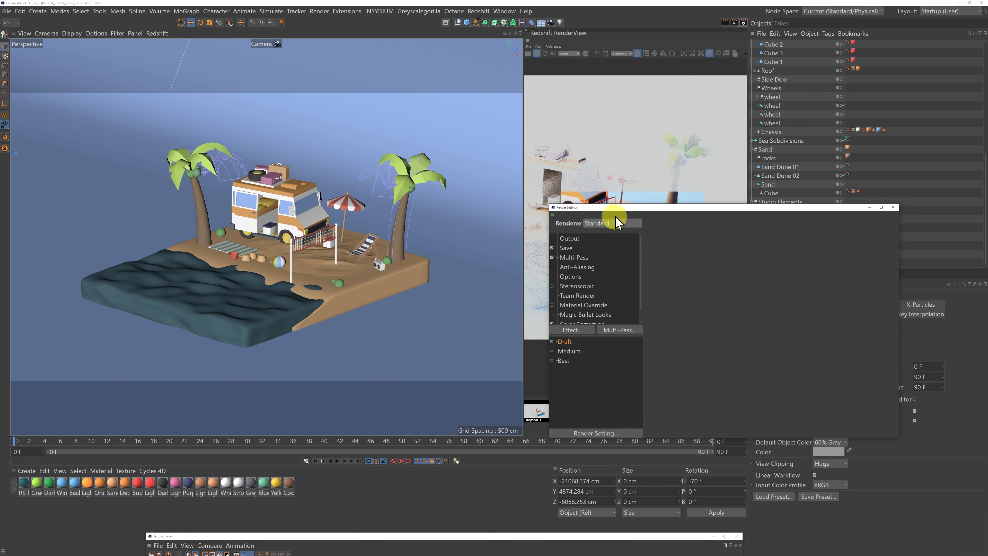
drag(620, 211, 564, 367)
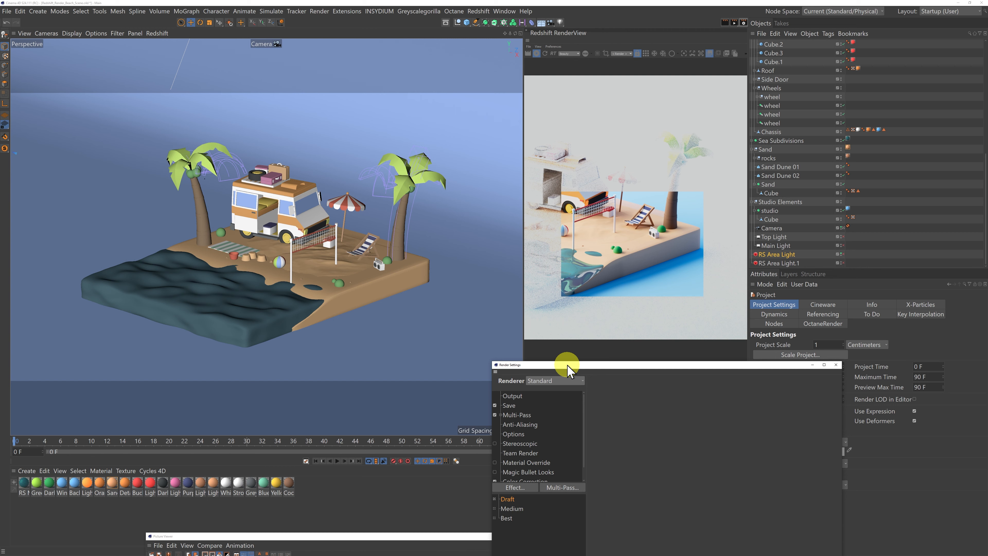
drag(568, 368, 578, 364)
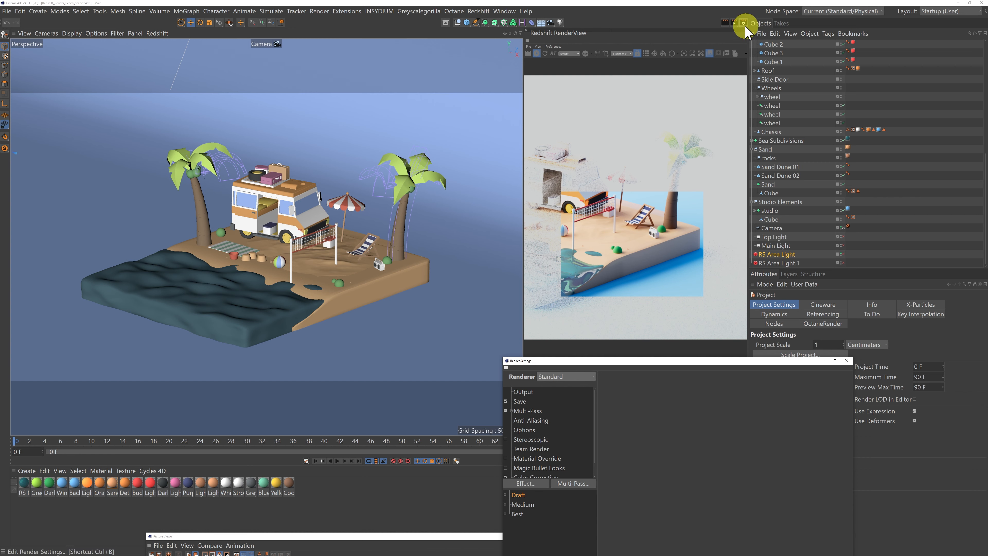
Turn on the interactive render region and resize it around the volleyball net, beach chair and front corner of the sand.
click(736, 25)
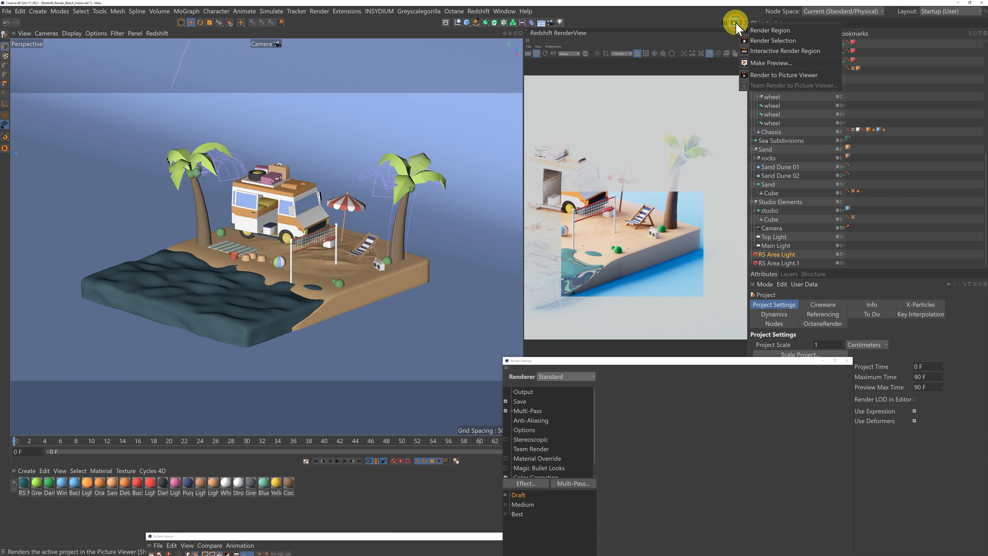
click(769, 51)
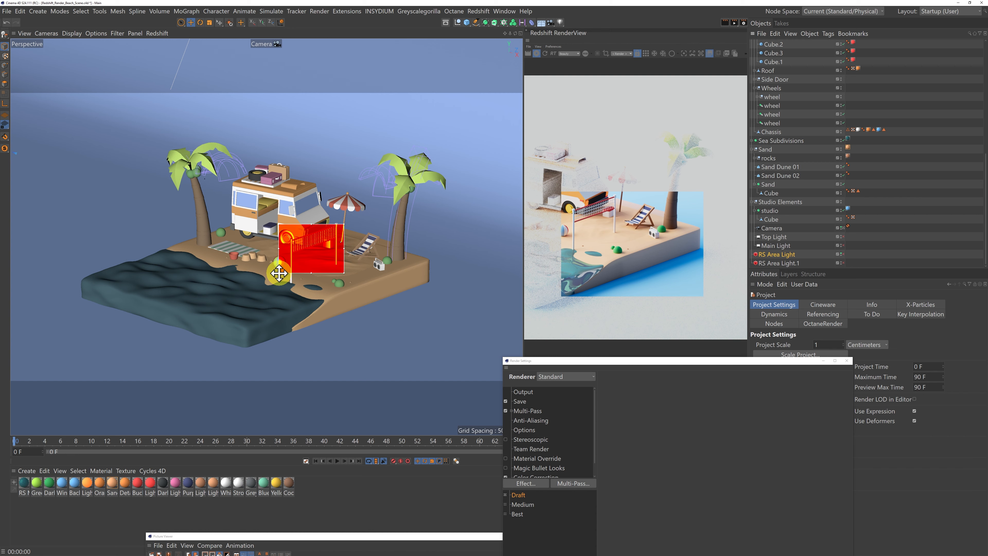
drag(279, 273, 280, 335)
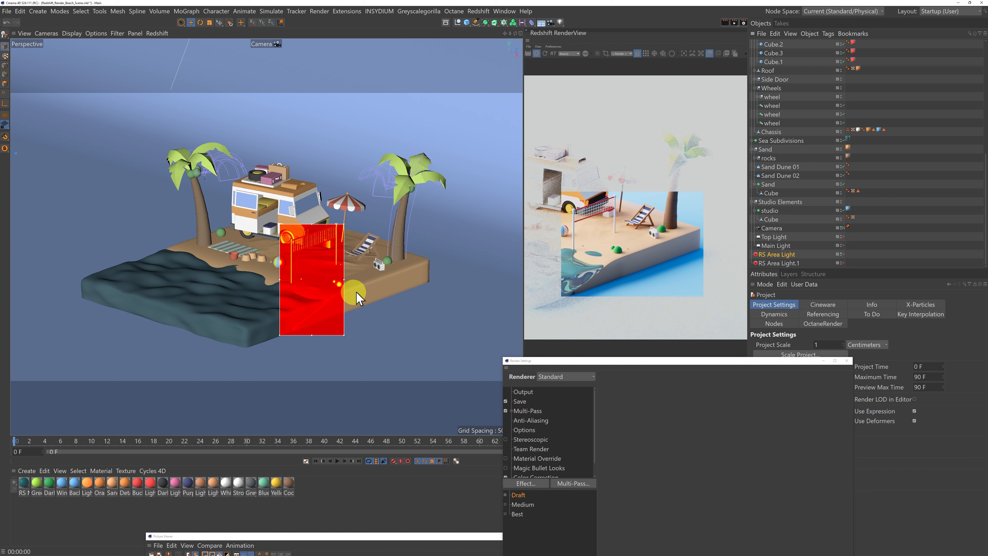
drag(343, 280, 431, 283)
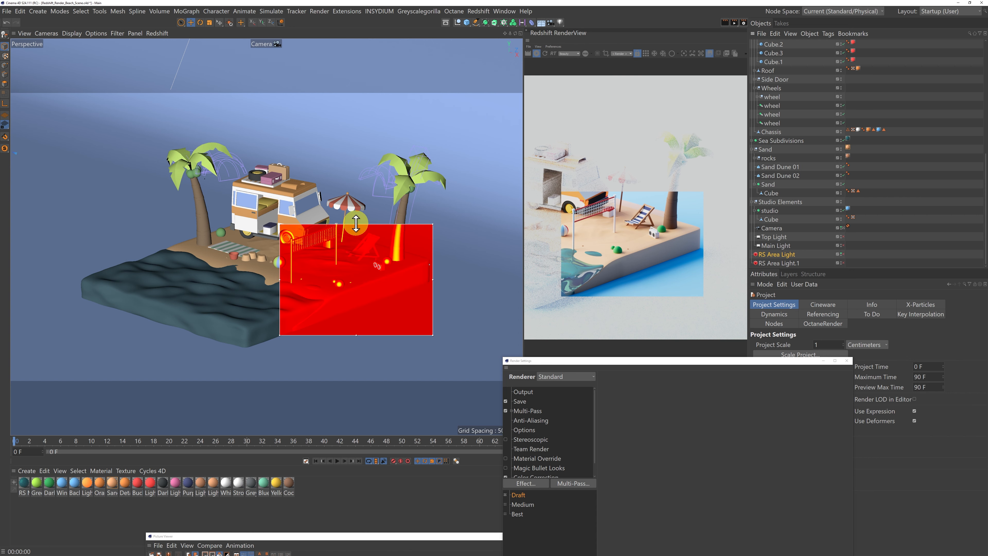
drag(355, 222, 355, 217)
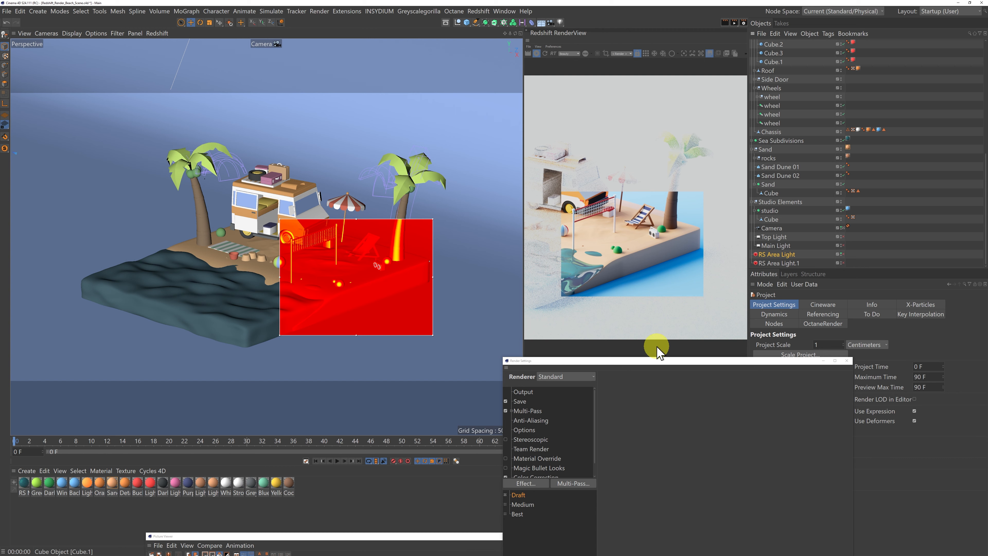
Enable Render Region in the Standard renderer's output settings by copying its borders from the interactive render region.
drag(660, 361, 649, 153)
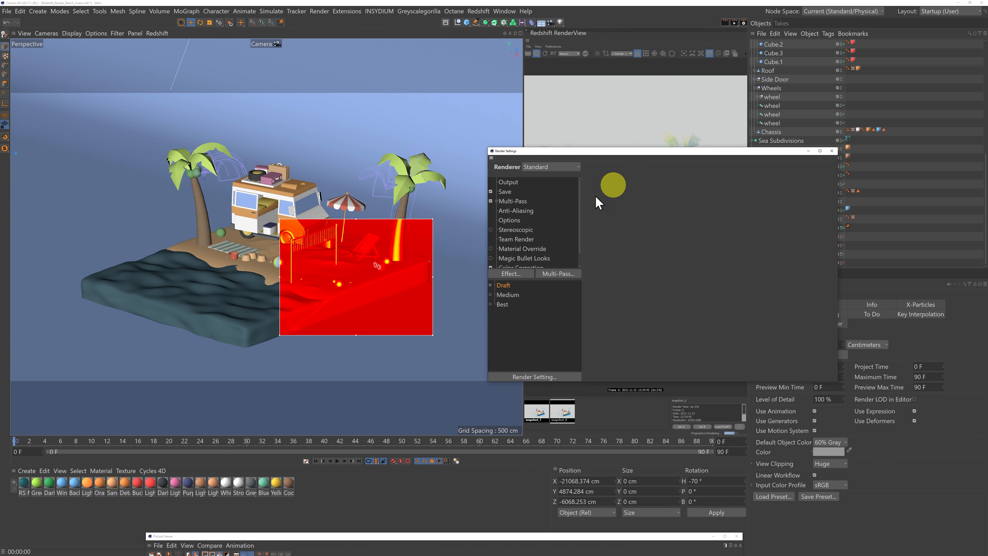
click(509, 181)
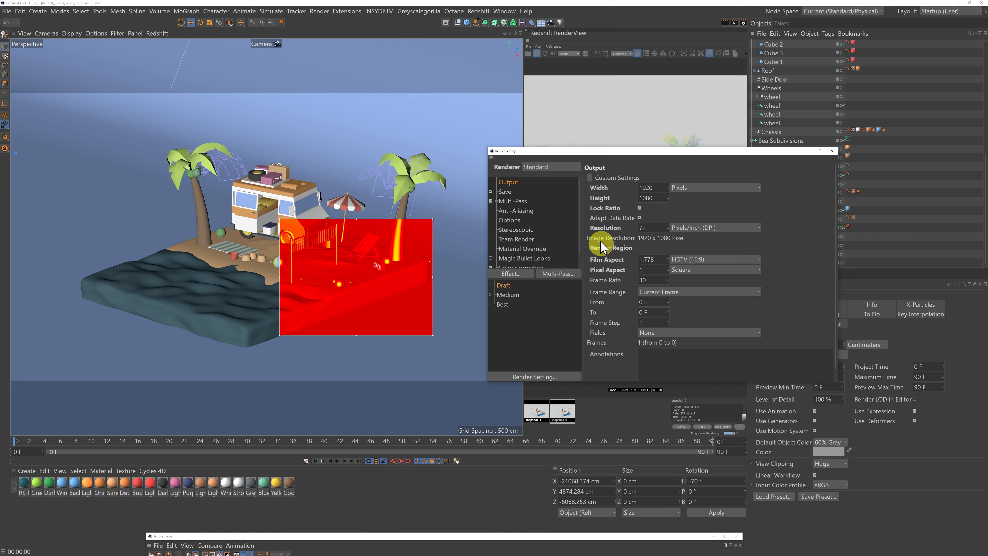
click(585, 248)
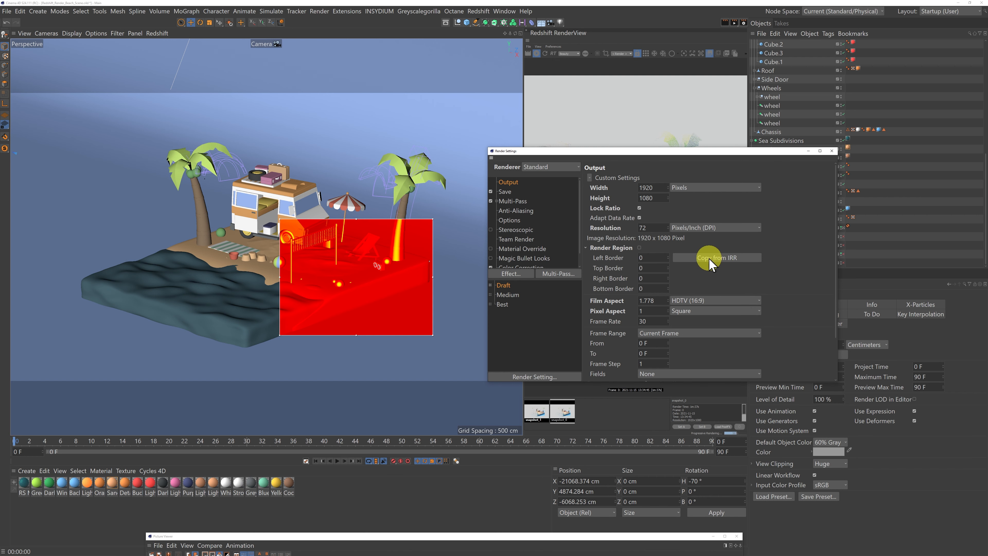
click(725, 259)
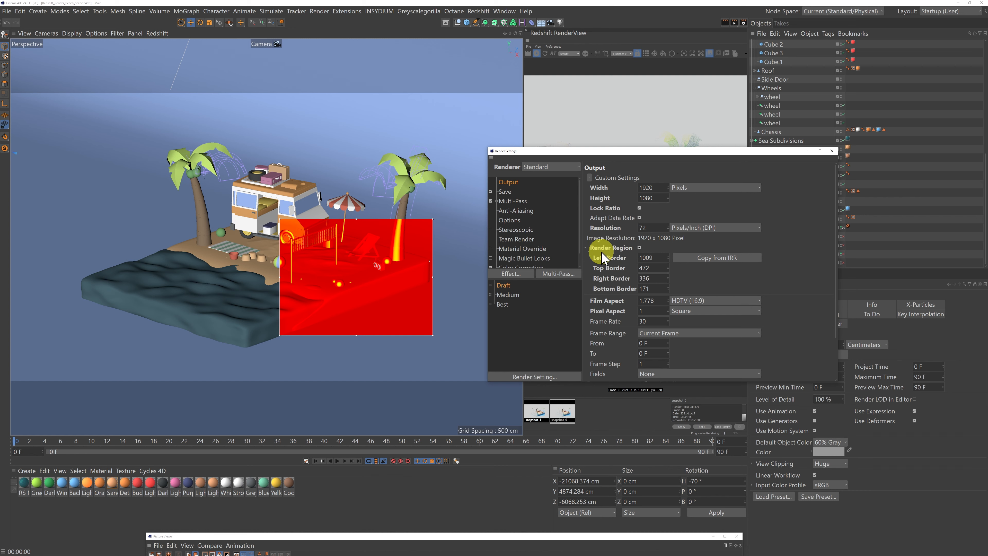
Review the regular and multi-pass image save options and move the render settings clear of the RenderView.
click(504, 192)
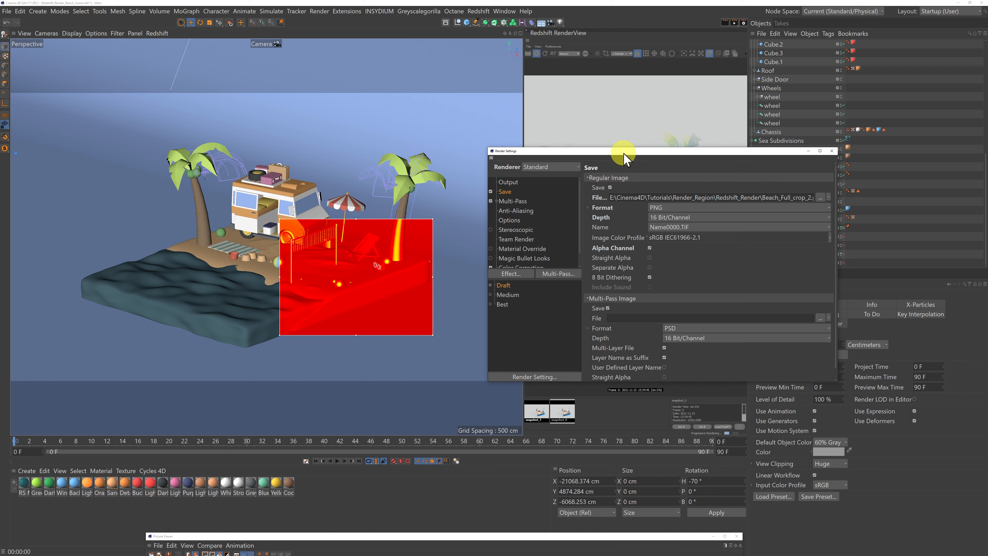
drag(623, 154, 664, 150)
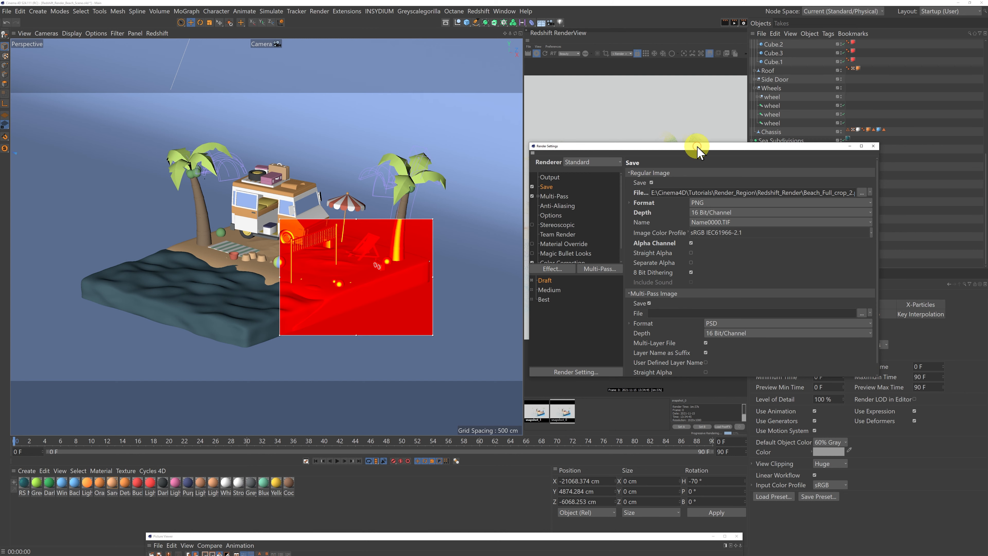
drag(697, 150, 284, 363)
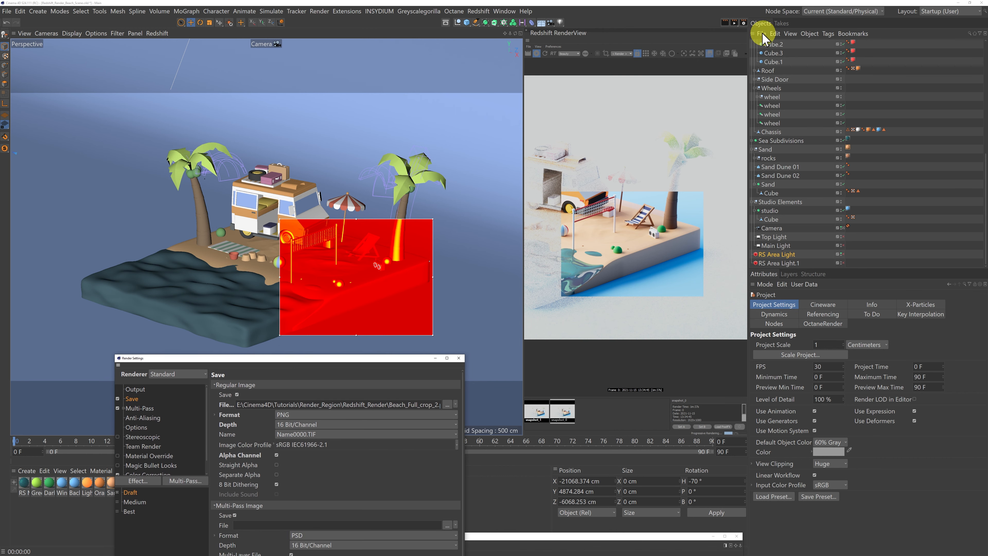
Turn off the interactive render region and widen the Redshift RenderView, keeping its snapshots uncovered by the render settings.
drag(734, 24, 769, 52)
drag(524, 188, 182, 194)
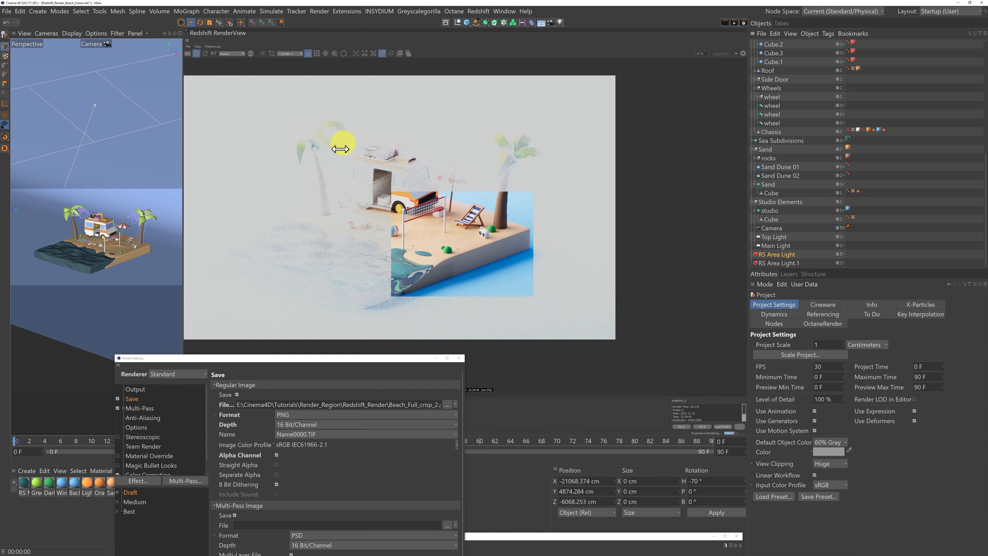
drag(375, 360, 370, 438)
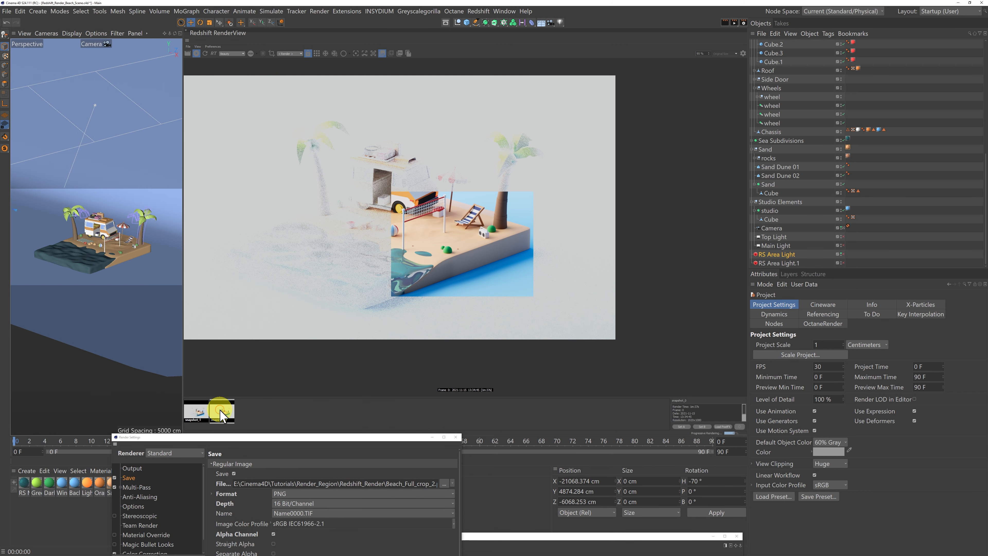
Show the full beach render instead of the snapshot in the RenderView, and turn the RS Area Lights back on.
click(244, 415)
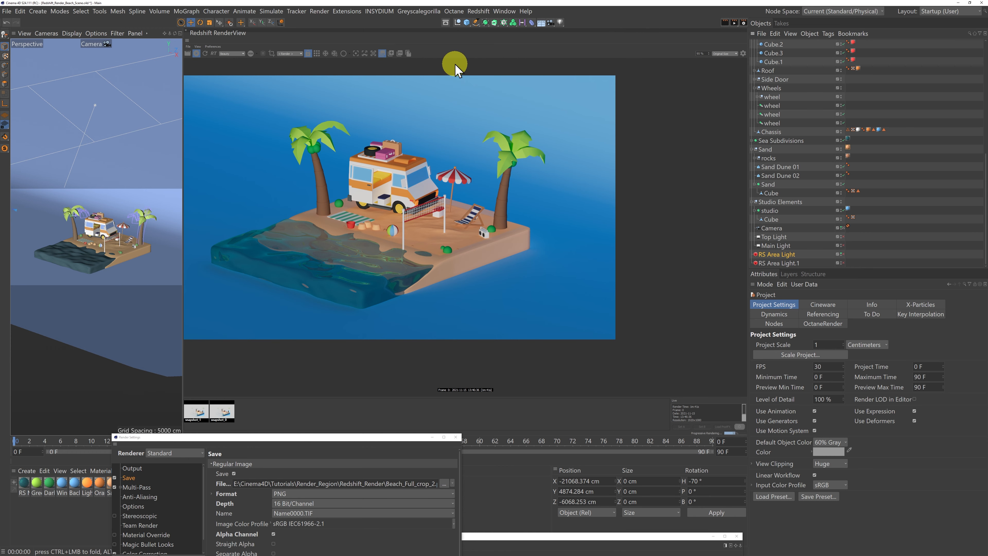
drag(399, 141, 517, 197)
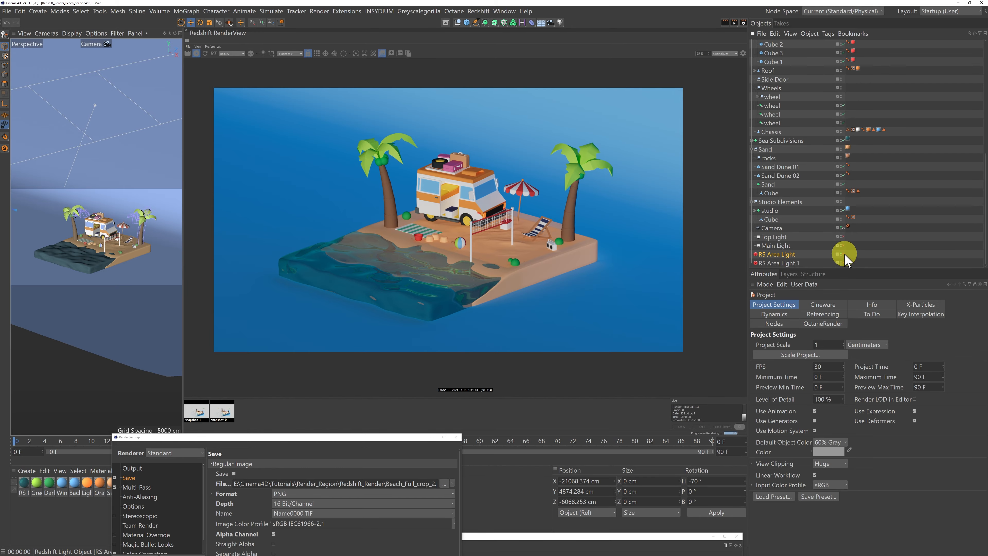
click(843, 263)
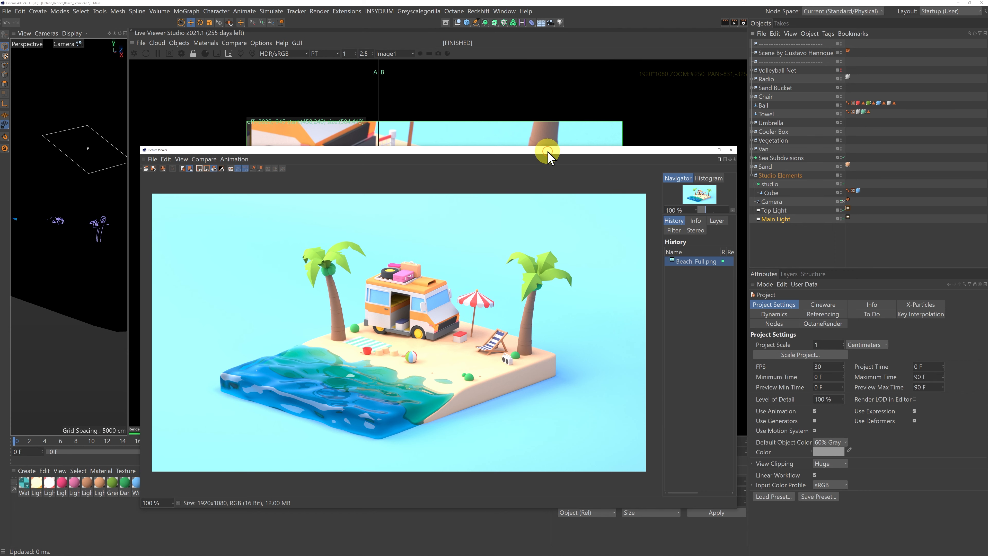
Move the Picture Viewer aside in the Octane scene and compare the Live Viewer's A and B film-region renders around the net and water.
drag(548, 153, 545, 74)
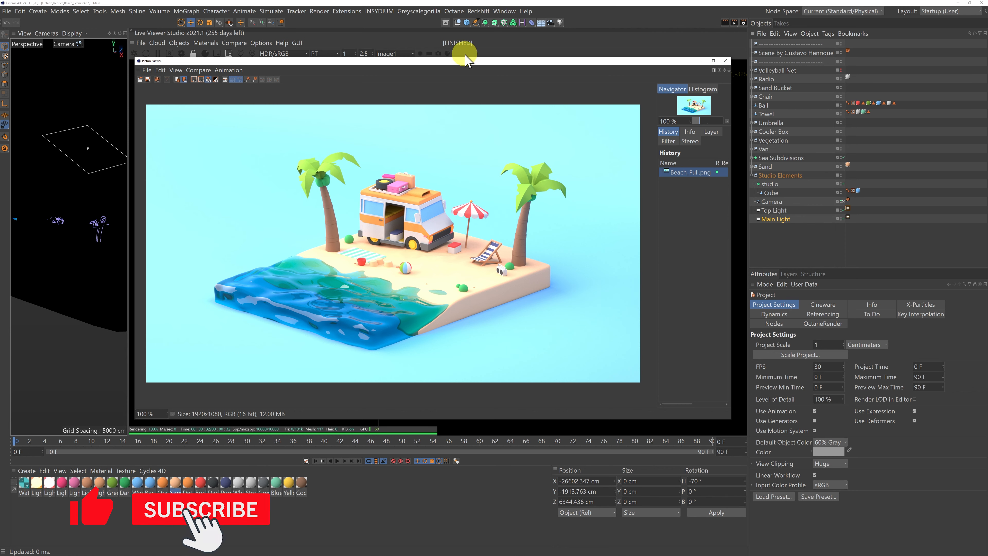
drag(469, 59, 422, 515)
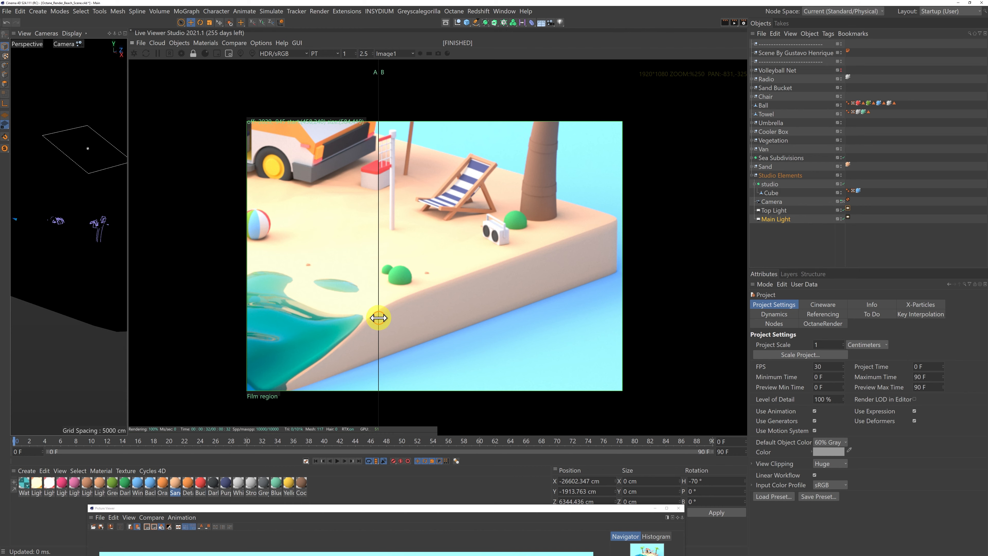
drag(376, 316, 240, 313)
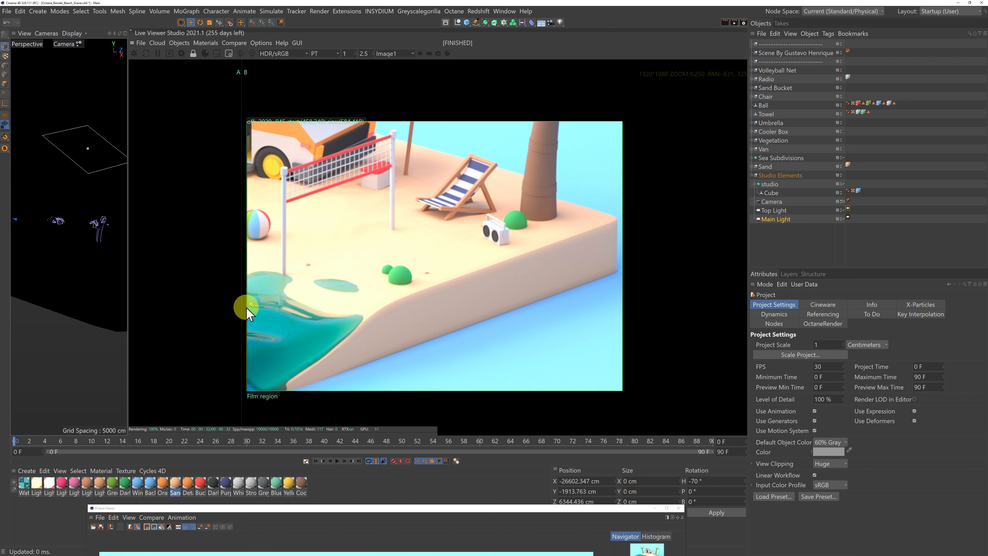
drag(245, 308, 435, 322)
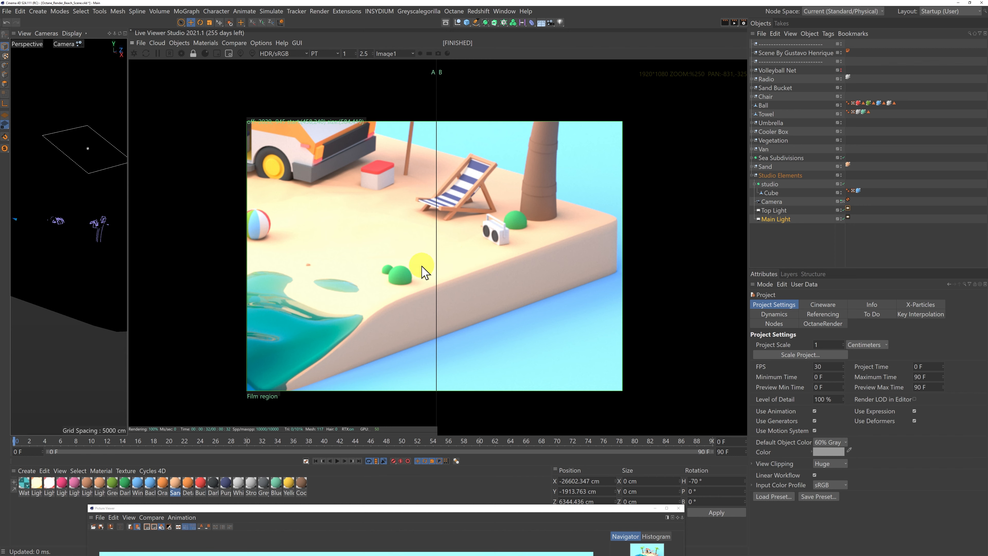
drag(437, 267, 257, 275)
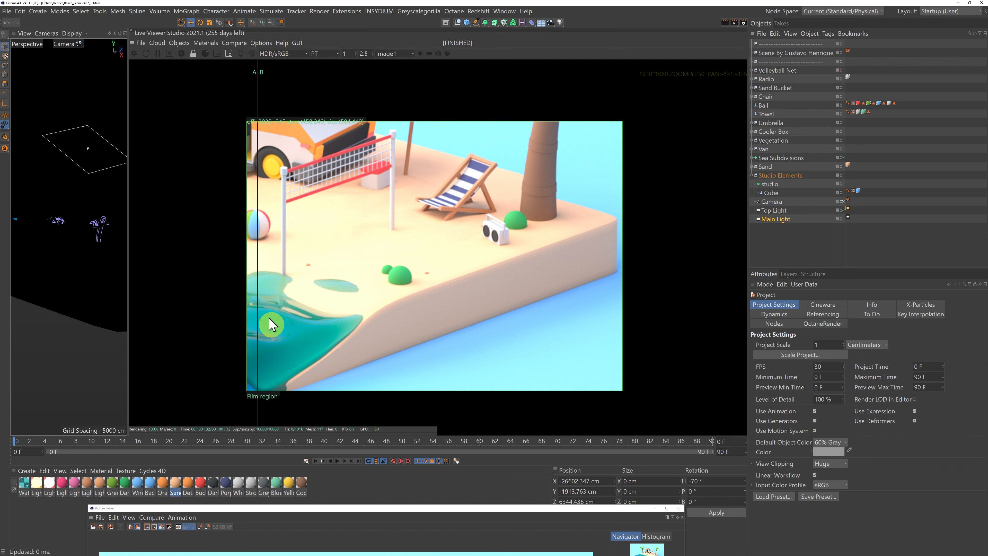
drag(258, 301, 277, 317)
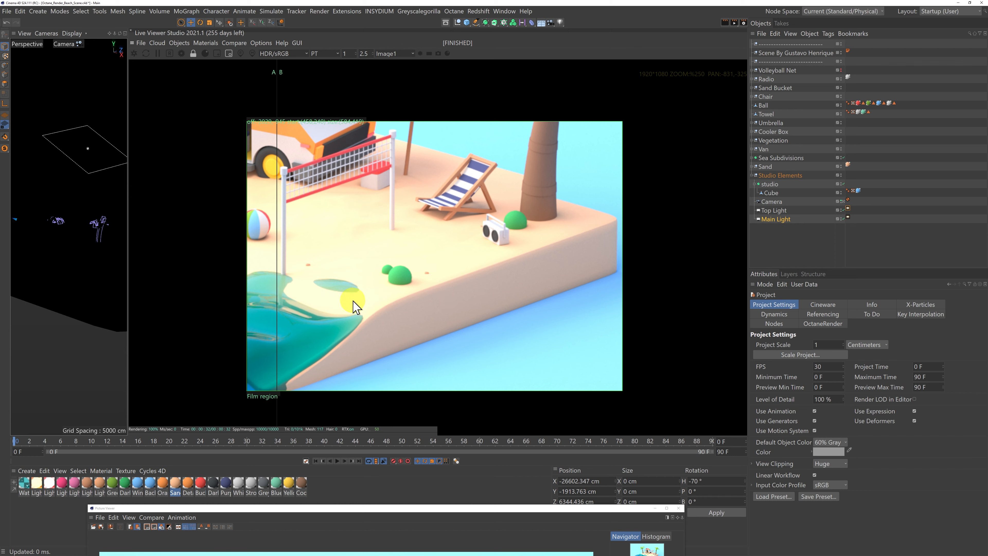
Open and enlarge the render settings, and look at the Render Region border options in the Output settings.
click(228, 54)
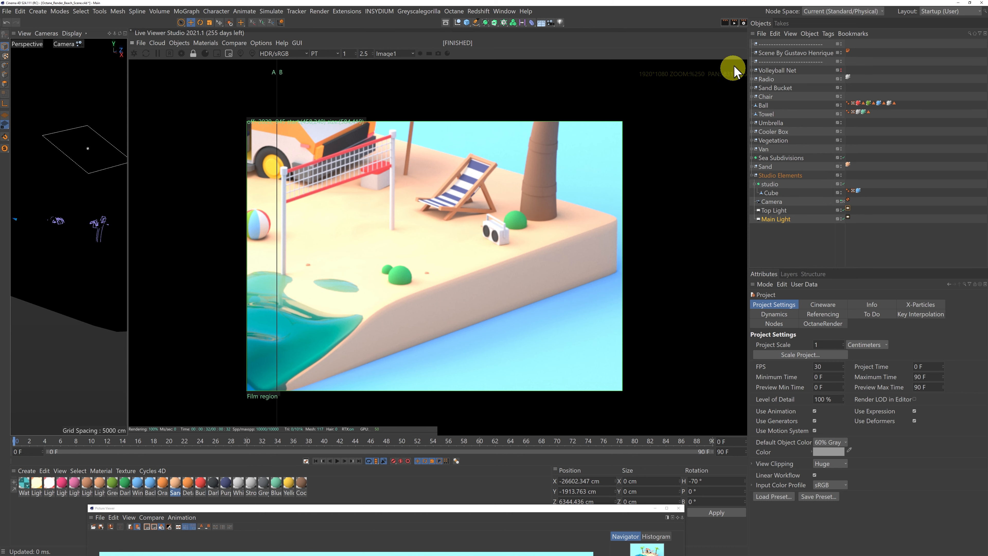
click(743, 22)
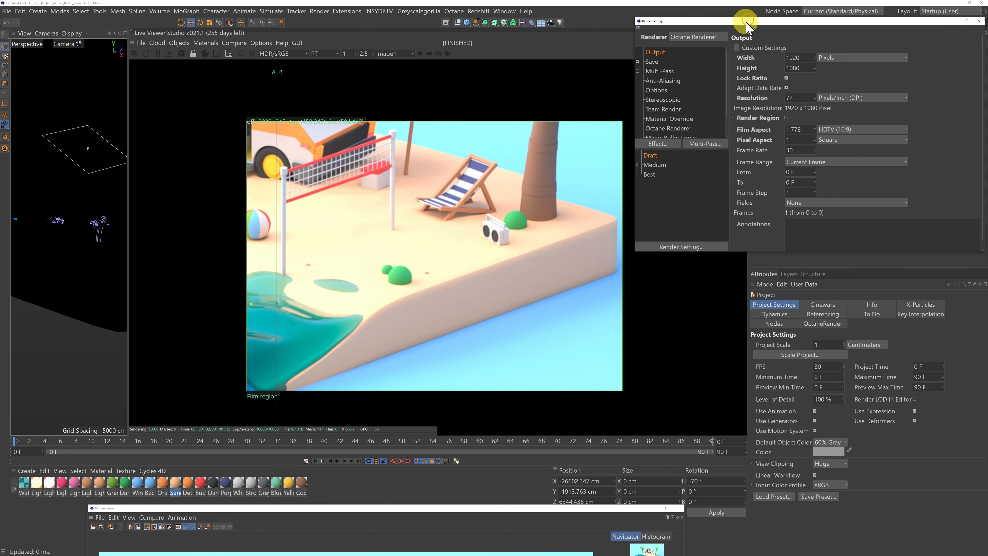
drag(751, 17, 551, 68)
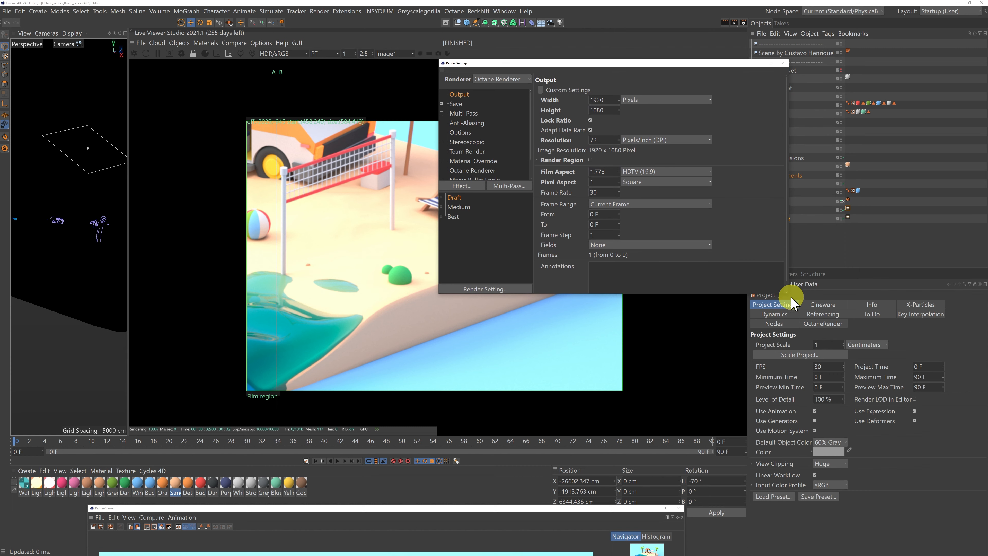
drag(787, 295, 845, 323)
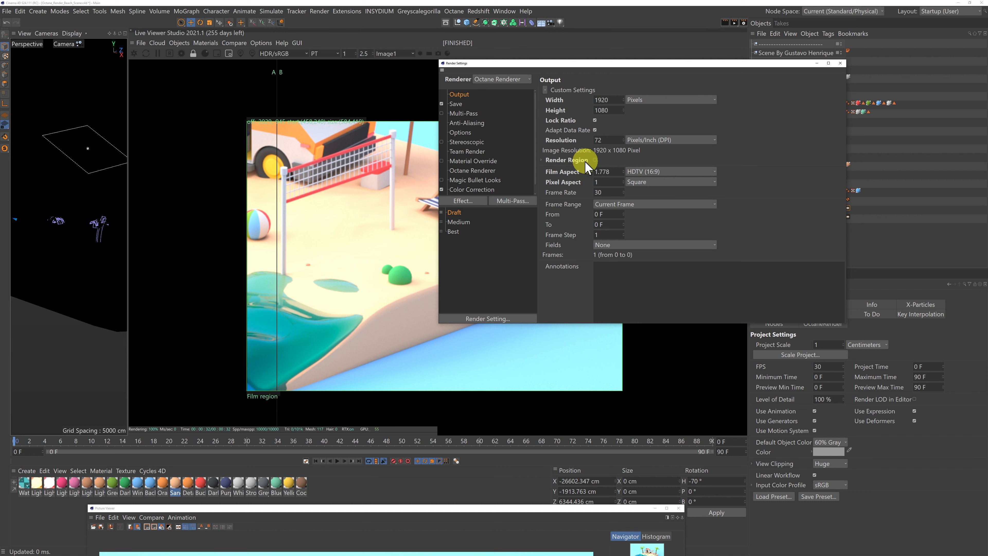
click(541, 160)
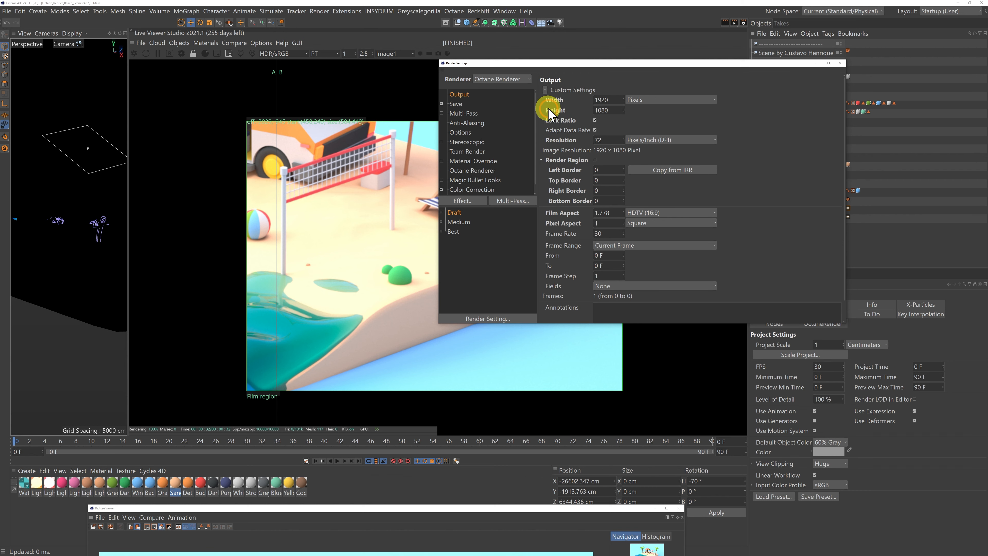
click(542, 160)
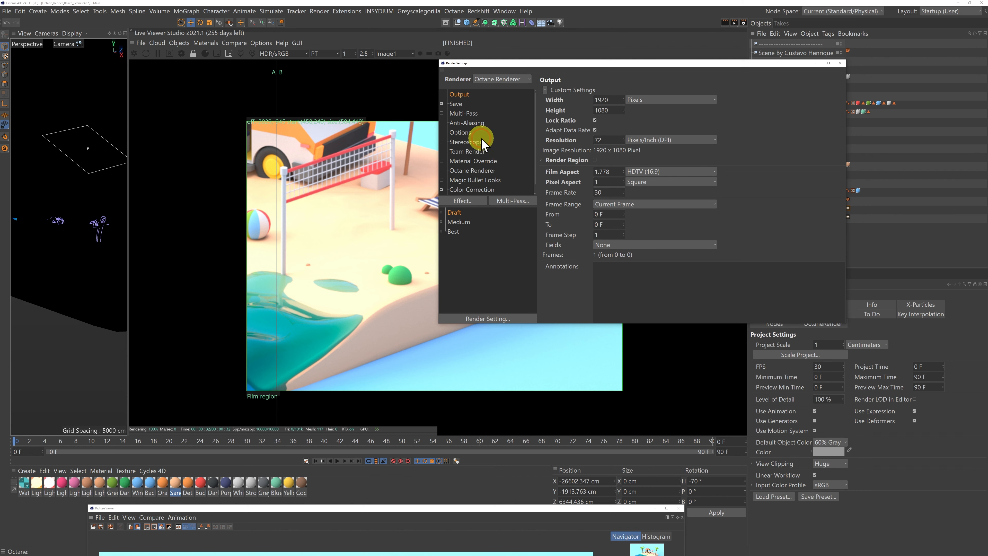
In the Octane Renderer settings, fill the render region borders from the last Live Viewer region and enable the render region.
click(470, 171)
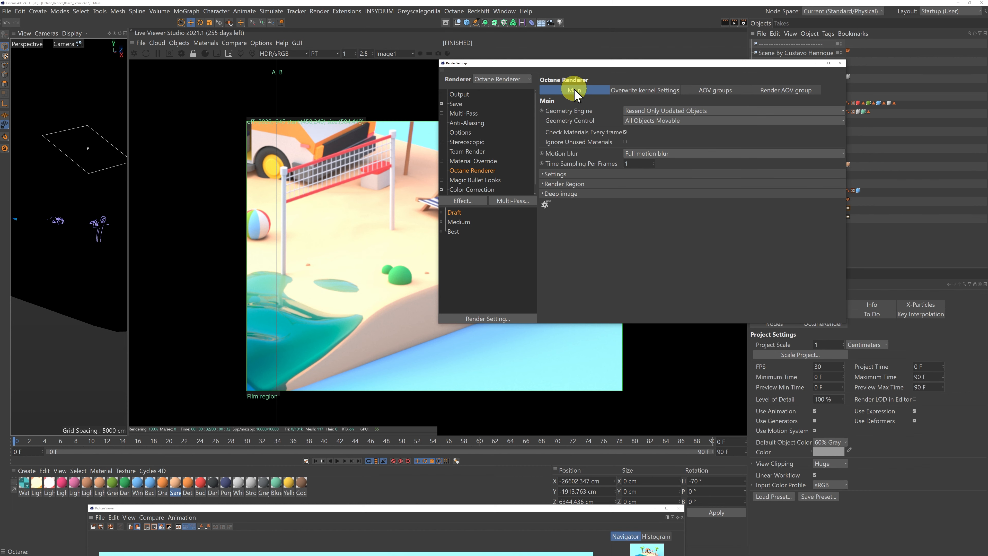
click(552, 184)
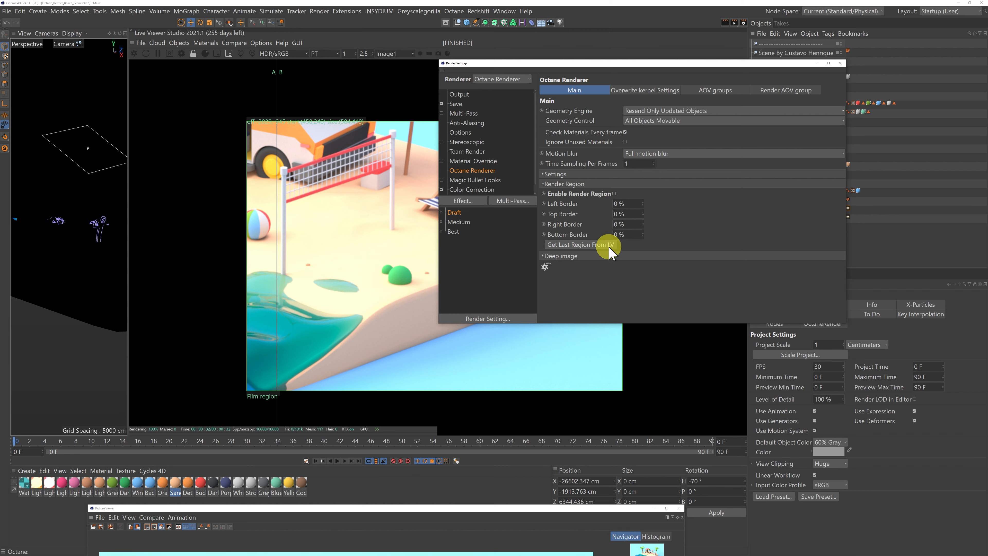
click(595, 251)
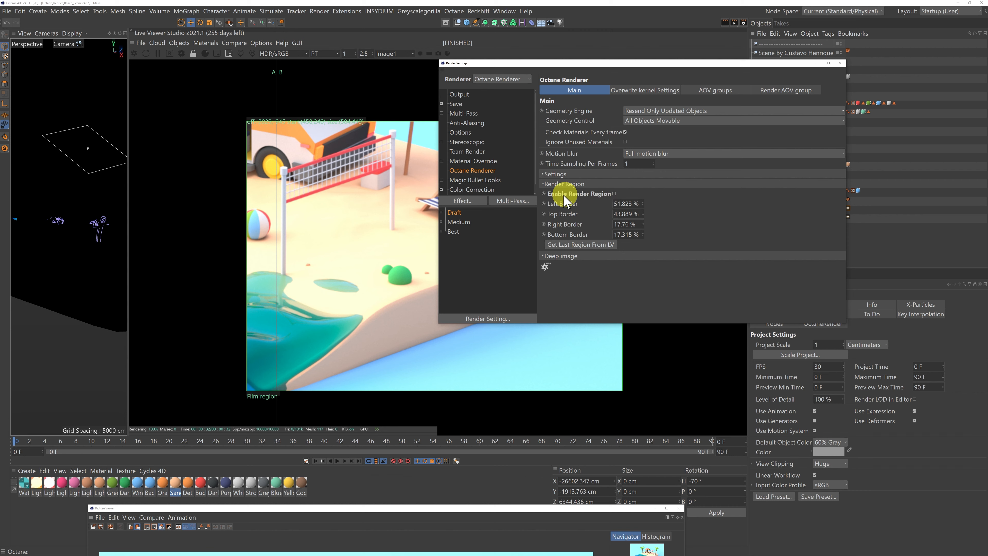
click(613, 193)
Review the regular image save options, and turn on the Alpha channel in Octane's Pathtracing kernel, keeping the Live Viewer uncovered.
click(454, 103)
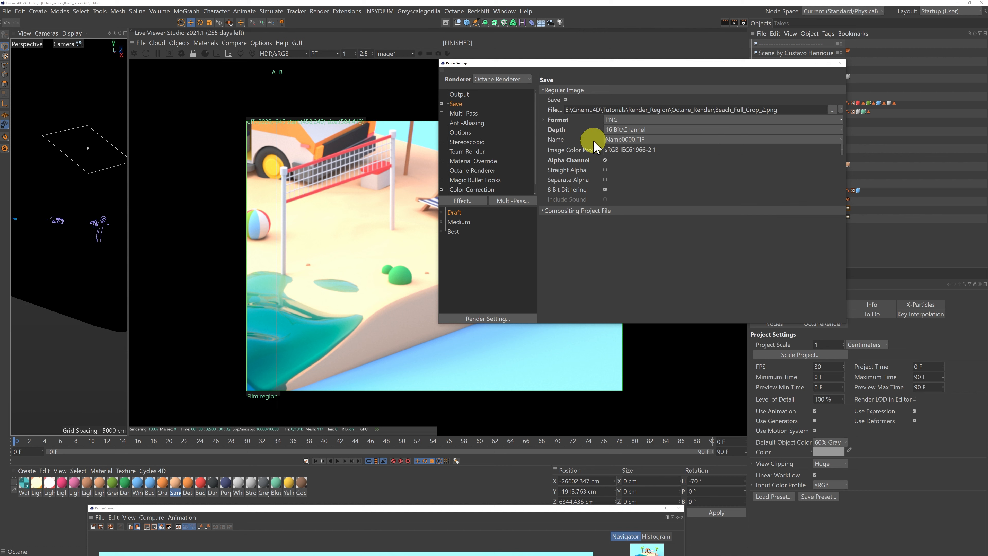
drag(581, 67, 681, 482)
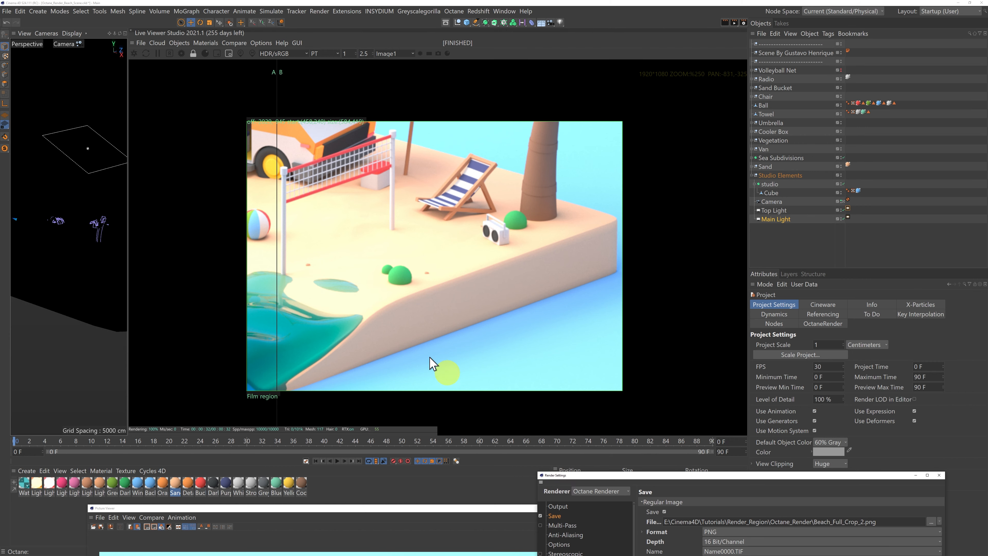
click(180, 53)
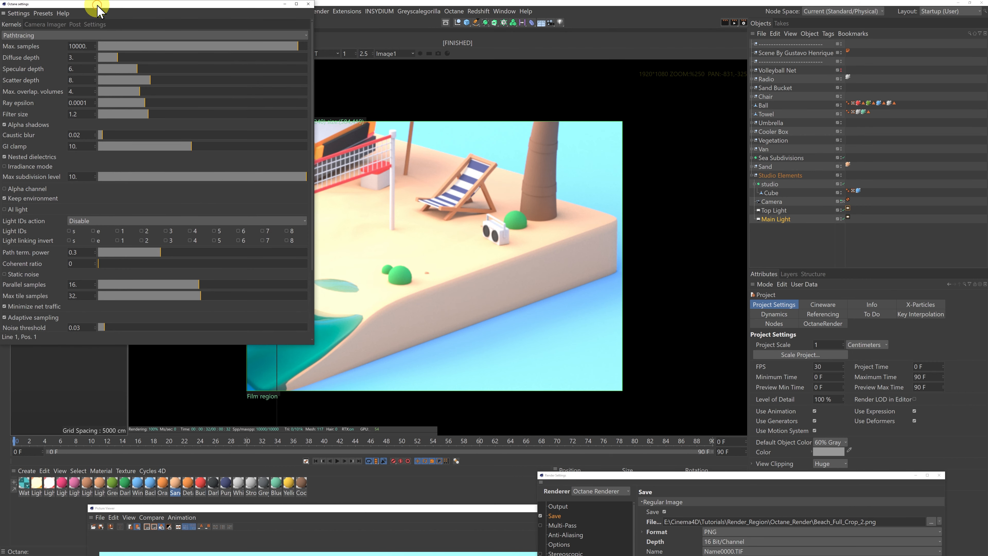
drag(97, 6, 104, 10)
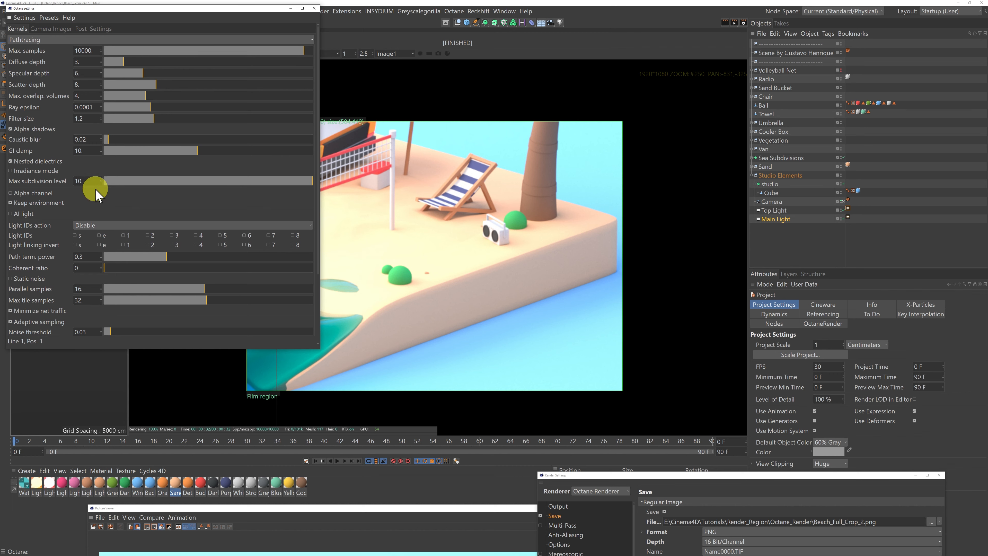
click(11, 193)
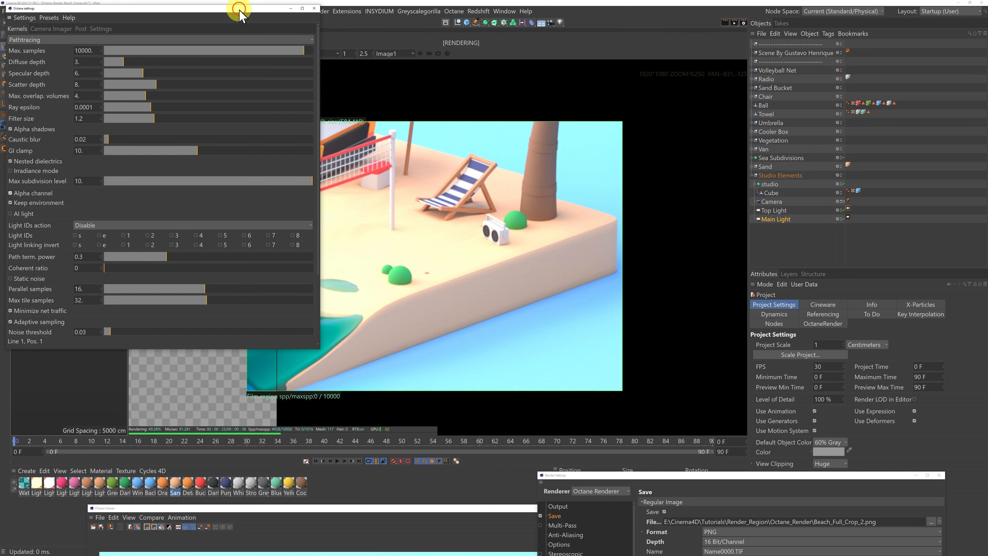
drag(239, 15, 274, 483)
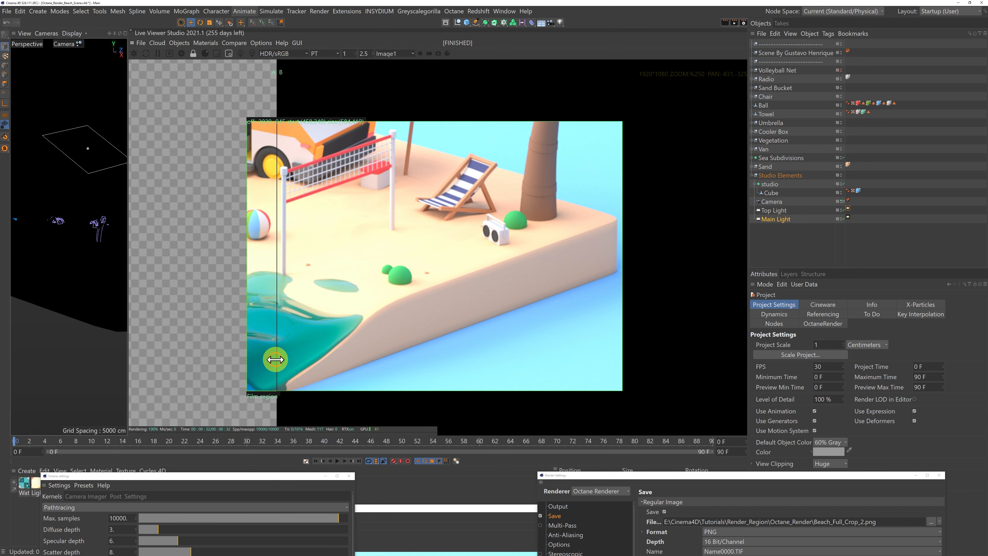
drag(275, 359, 621, 374)
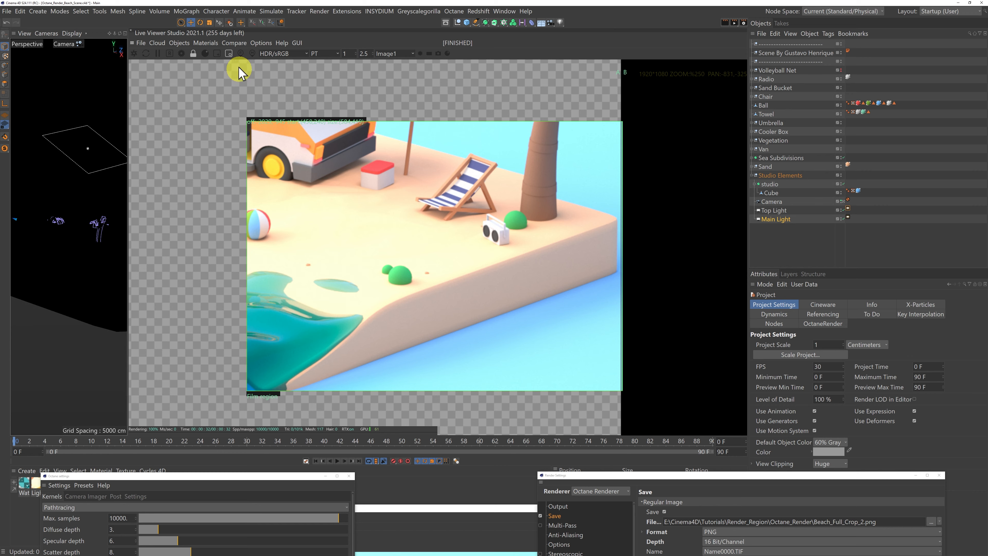
Turn off the Live Viewer's film region and remove the stored comparison image so the whole beach scene renders.
click(229, 55)
click(234, 42)
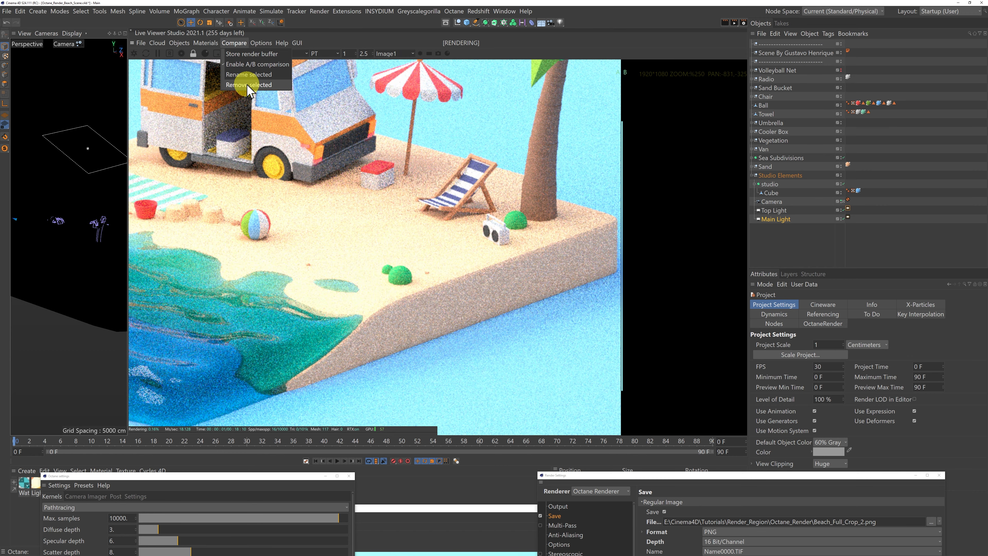
click(248, 84)
scroll(432, 179, down, 3)
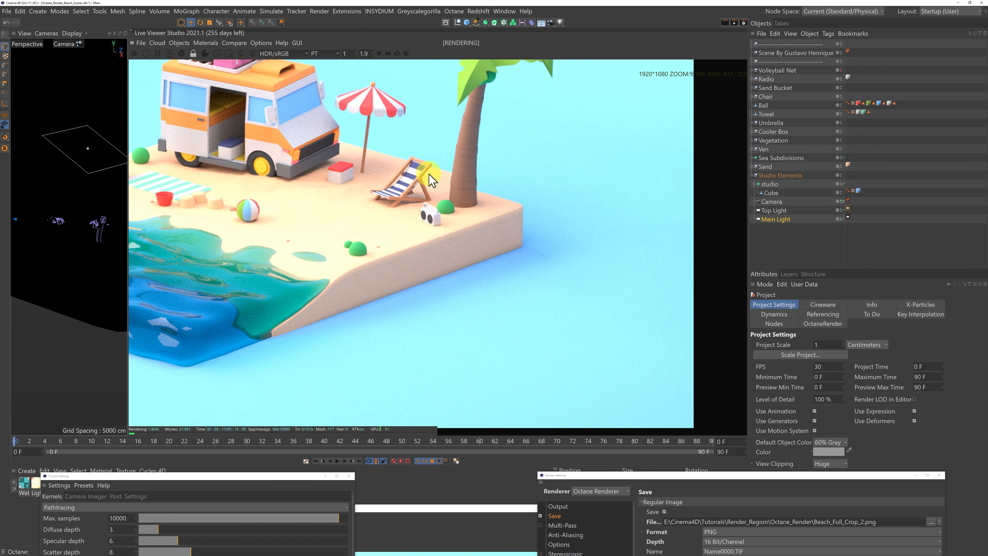
scroll(429, 174, down, 6)
drag(379, 159, 471, 200)
scroll(514, 203, down, 2)
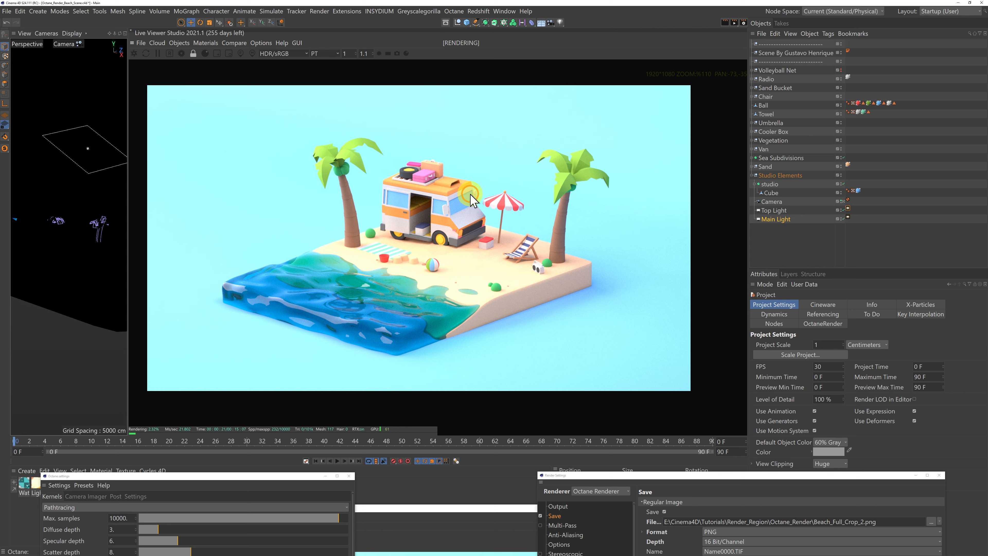
Make the Volleyball Net visible in the Octane render and bring the render settings window back up.
alt+click(839, 71)
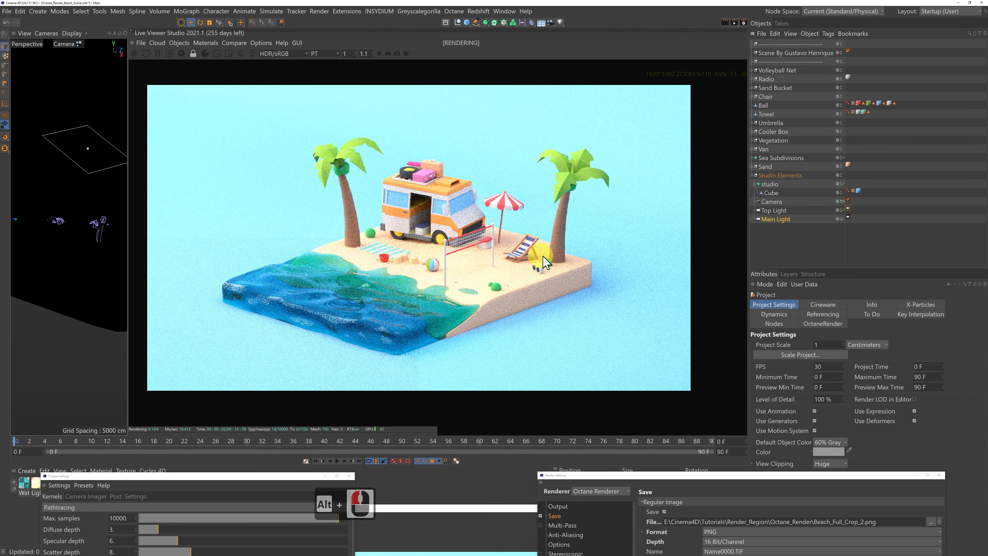
drag(663, 475, 530, 356)
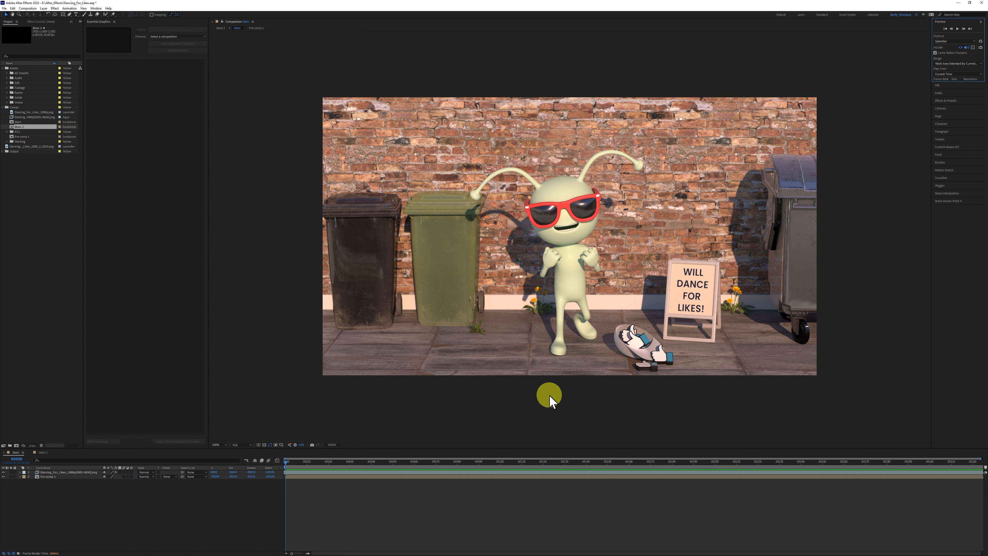
Switch to After Effects, play the preview of the dancing alien composition, and return to its first frame.
click(957, 29)
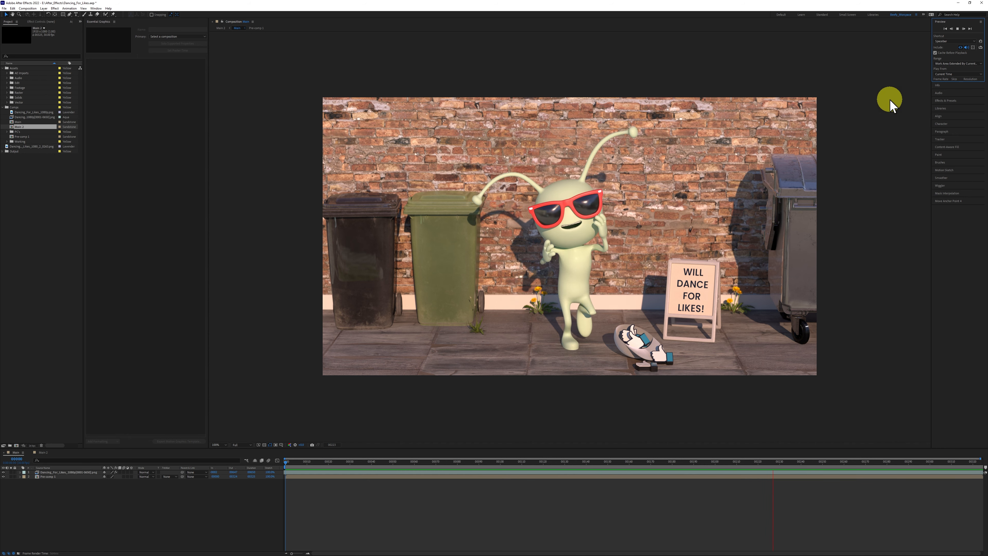
click(958, 29)
click(945, 29)
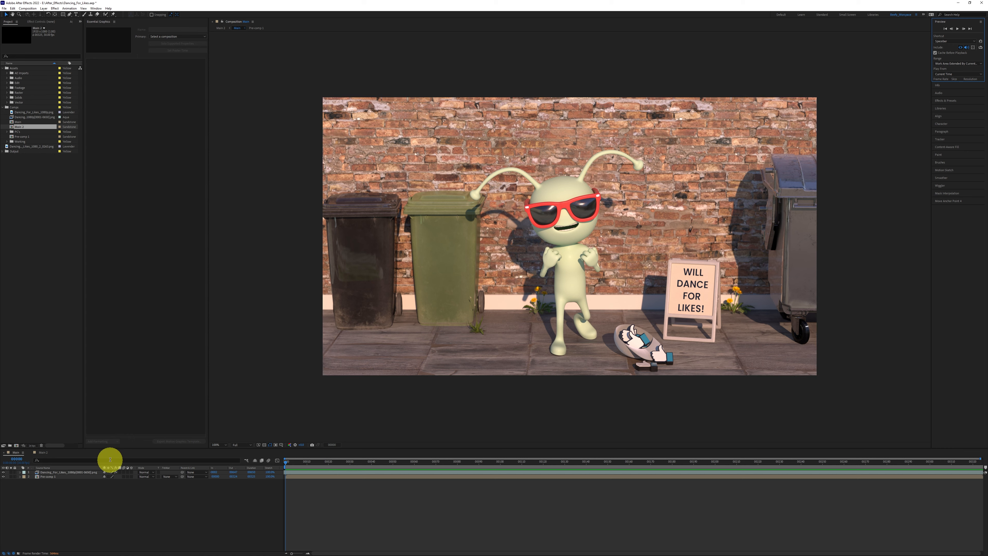
Compare the cropped render layer with Pre-comp 1 by toggling their visibility, ending with only the cropped layer shown.
click(3, 471)
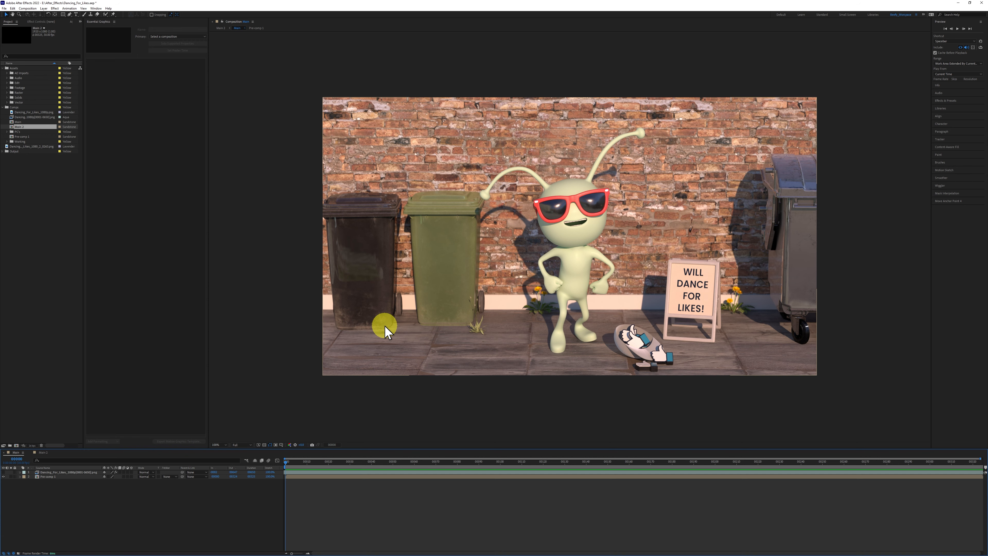
click(3, 472)
click(4, 472)
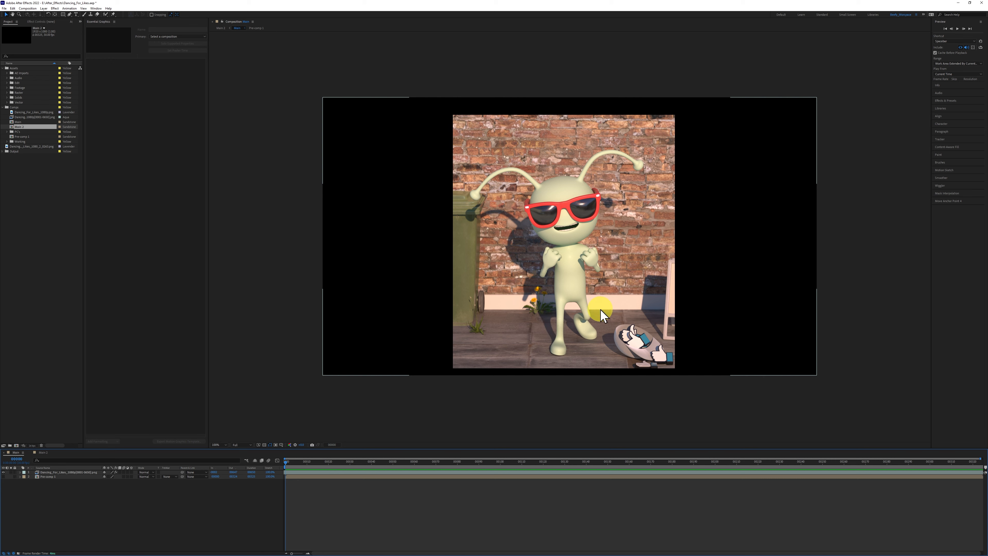
click(4, 477)
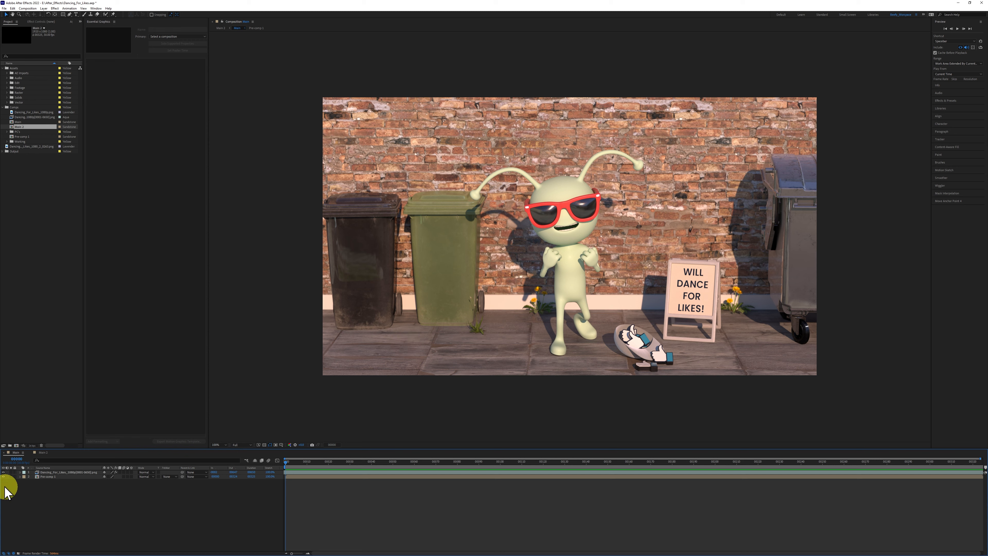
click(4, 472)
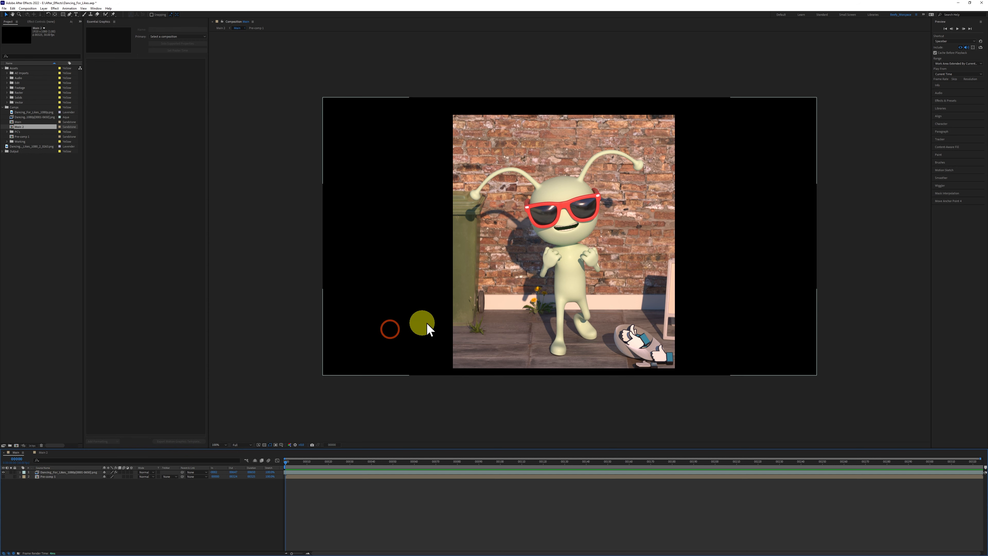